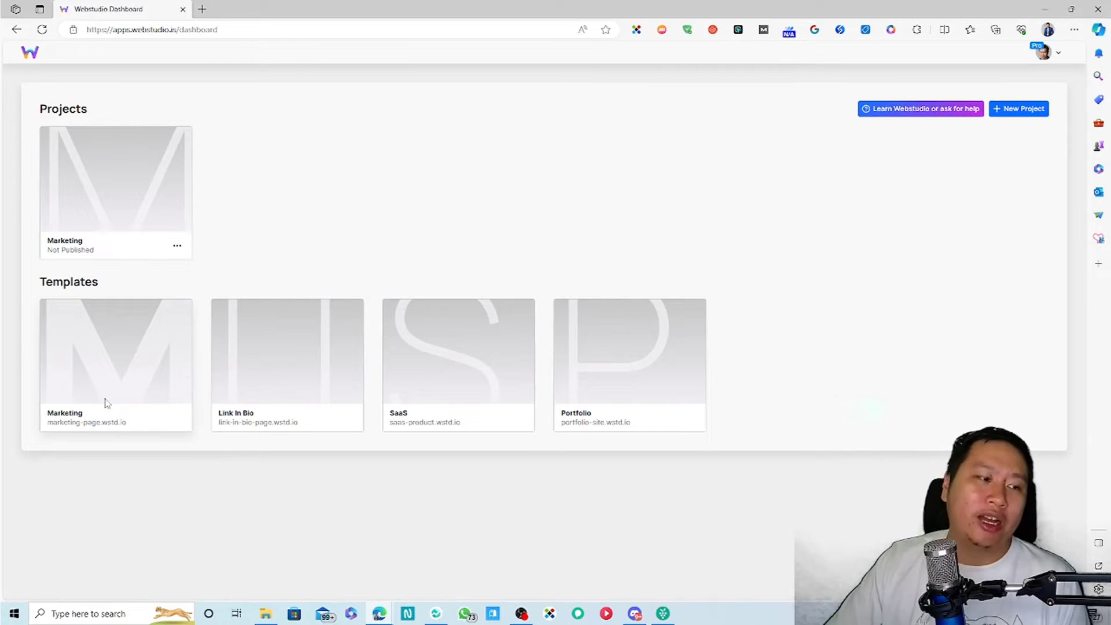
# Create a new project from the Link In Bio template and glance over its page.
pyautogui.click(298, 382)
pyautogui.click(573, 354)
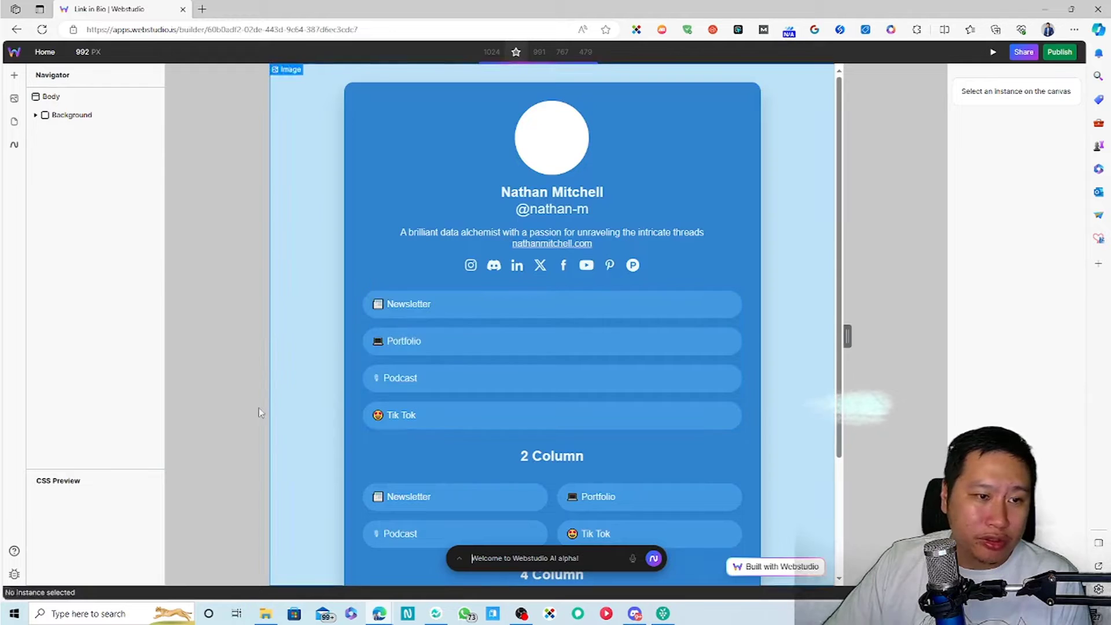
pyautogui.scroll(-3, 319, 459)
pyautogui.scroll(3, 316, 459)
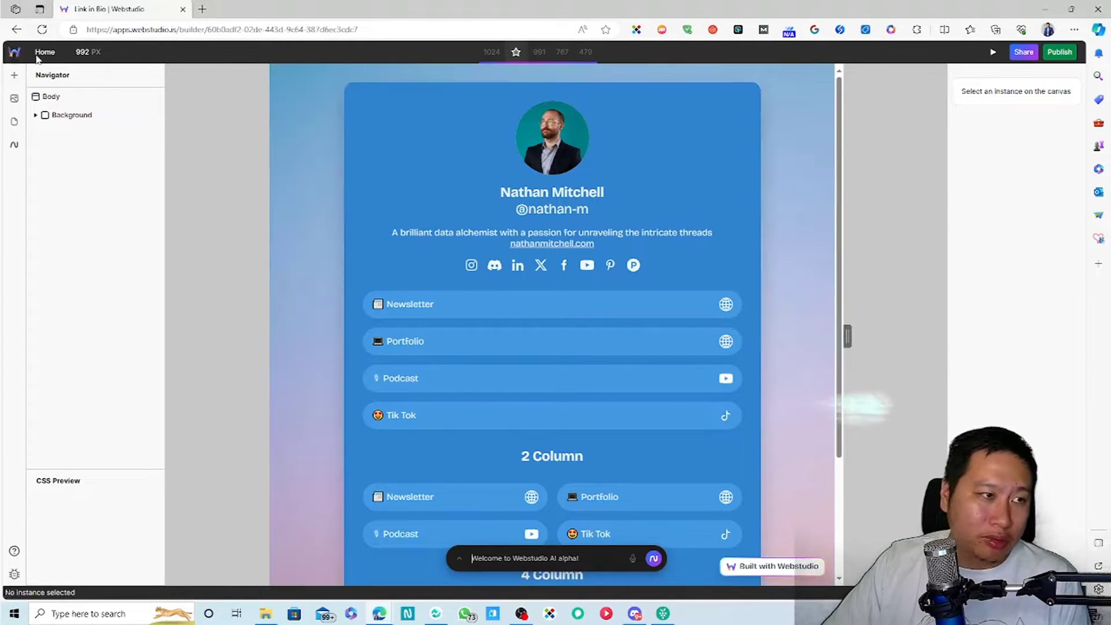
# Back on the dashboard, create a project from the SaaS template and scroll its landing page.
pyautogui.click(14, 51)
pyautogui.click(23, 76)
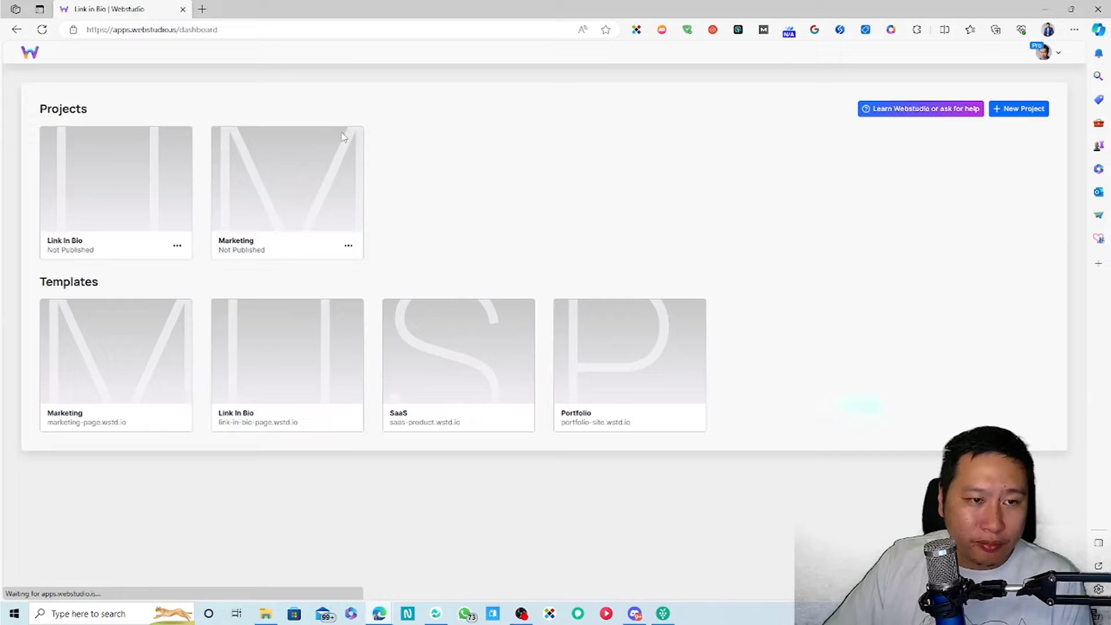
pyautogui.click(450, 351)
pyautogui.click(575, 354)
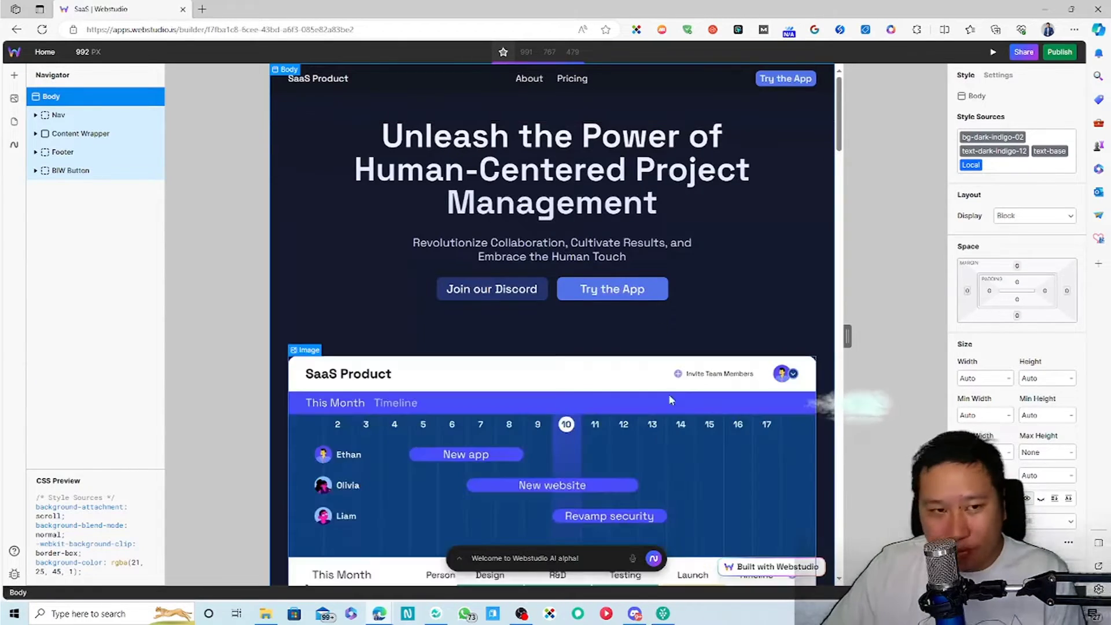
pyautogui.scroll(-4, 572, 340)
pyautogui.scroll(-20, 573, 341)
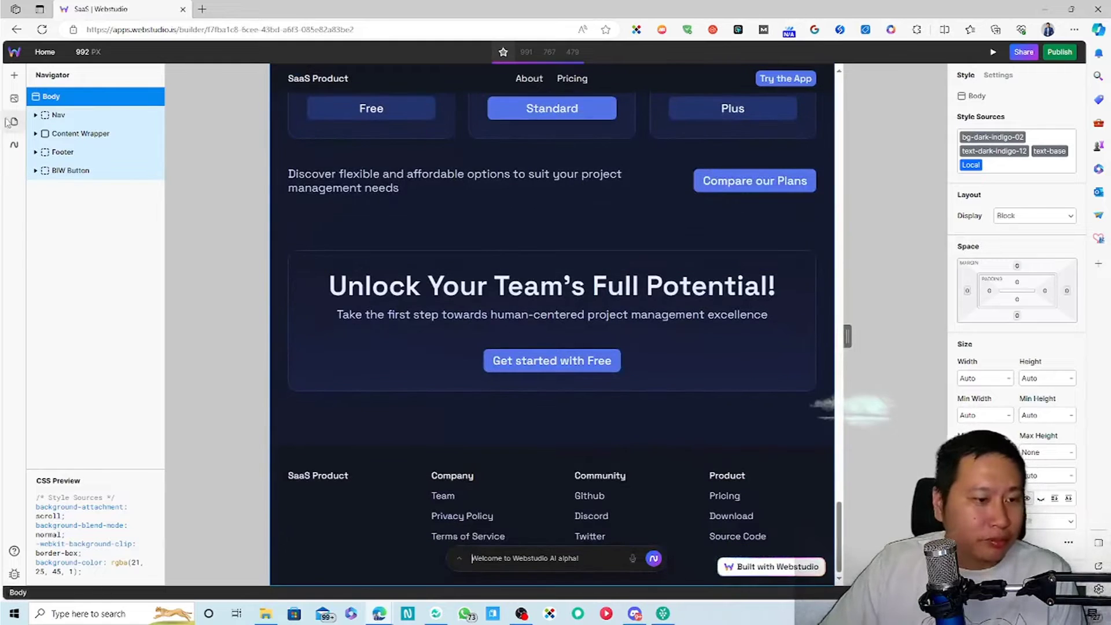
# From the dashboard, create a project from the Portfolio template and open it.
pyautogui.click(15, 55)
pyautogui.click(26, 76)
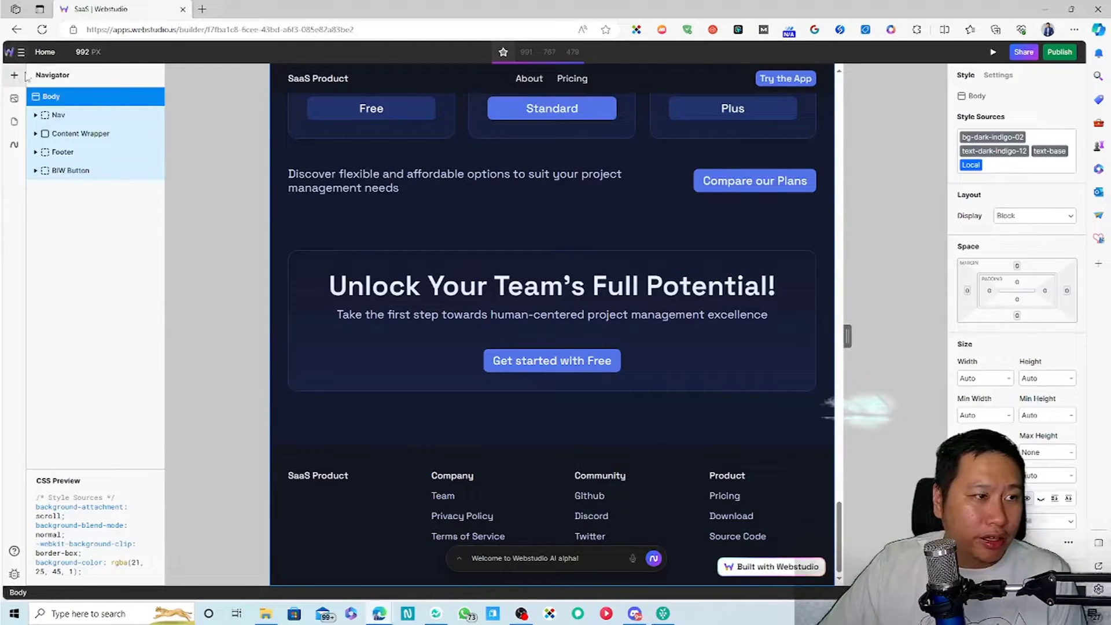
pyautogui.click(613, 367)
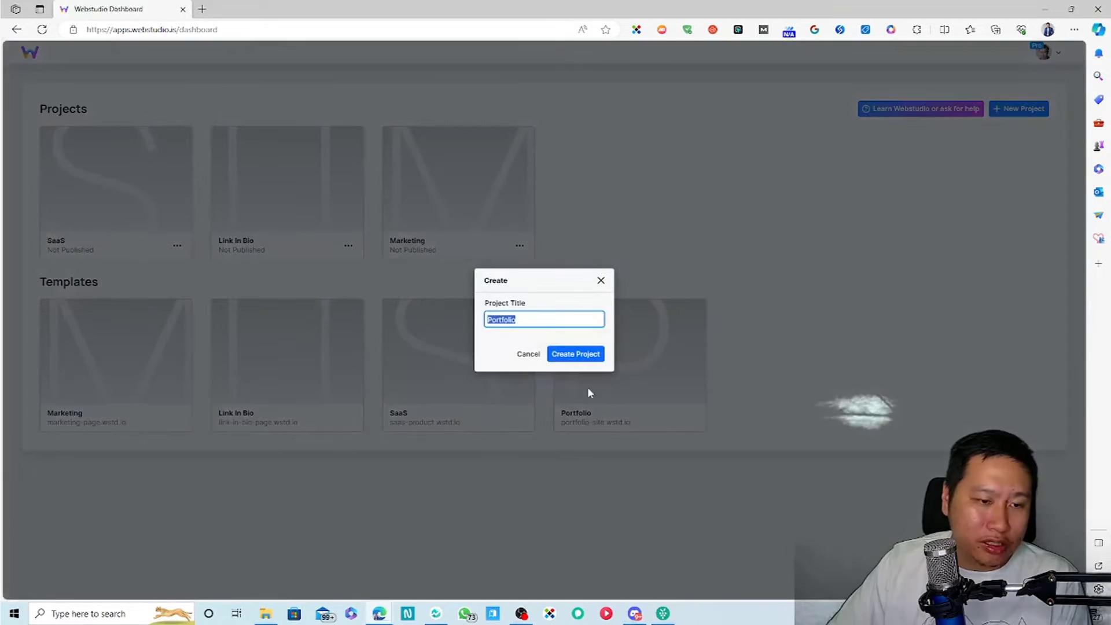
pyautogui.click(576, 353)
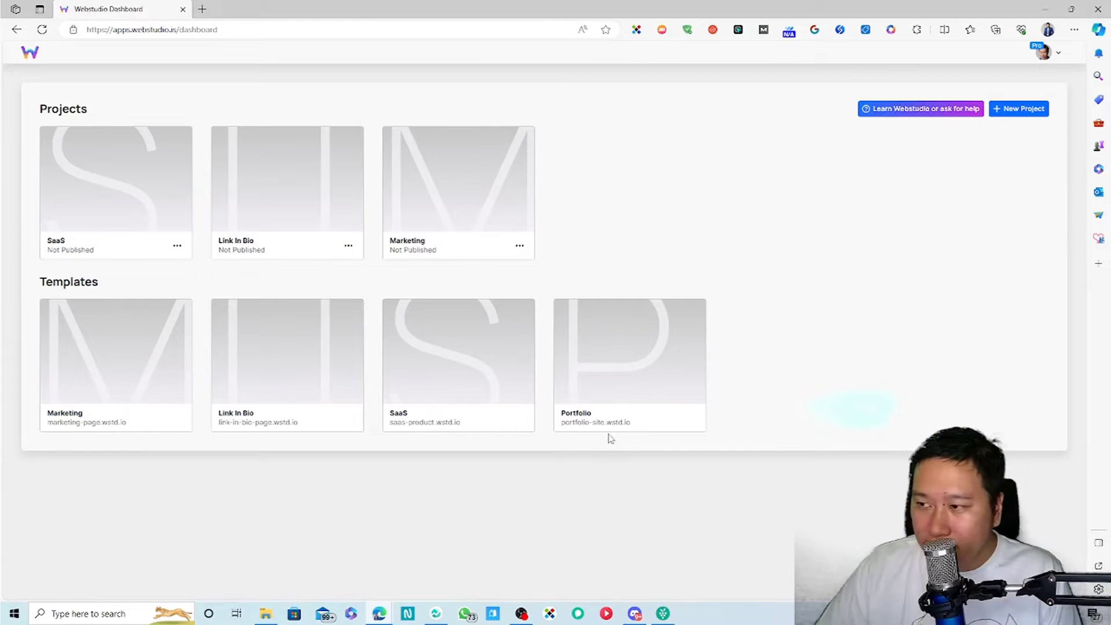
pyautogui.click(120, 169)
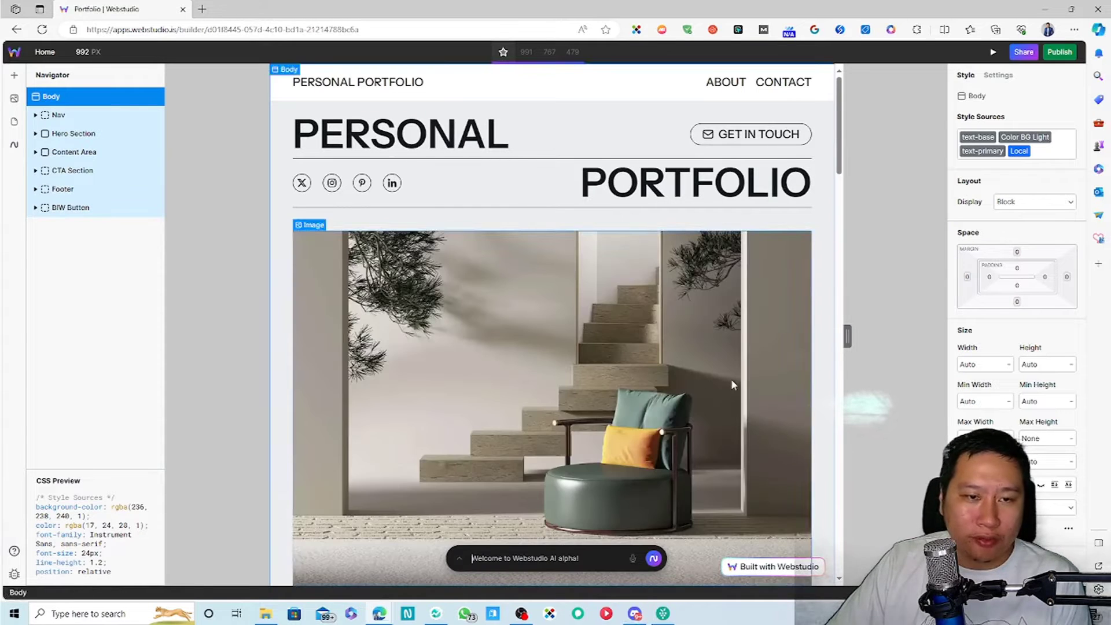
# Scroll through the Portfolio page, then go back to the dashboard listing four projects.
pyautogui.scroll(-5, 659, 405)
pyautogui.scroll(-10, 659, 405)
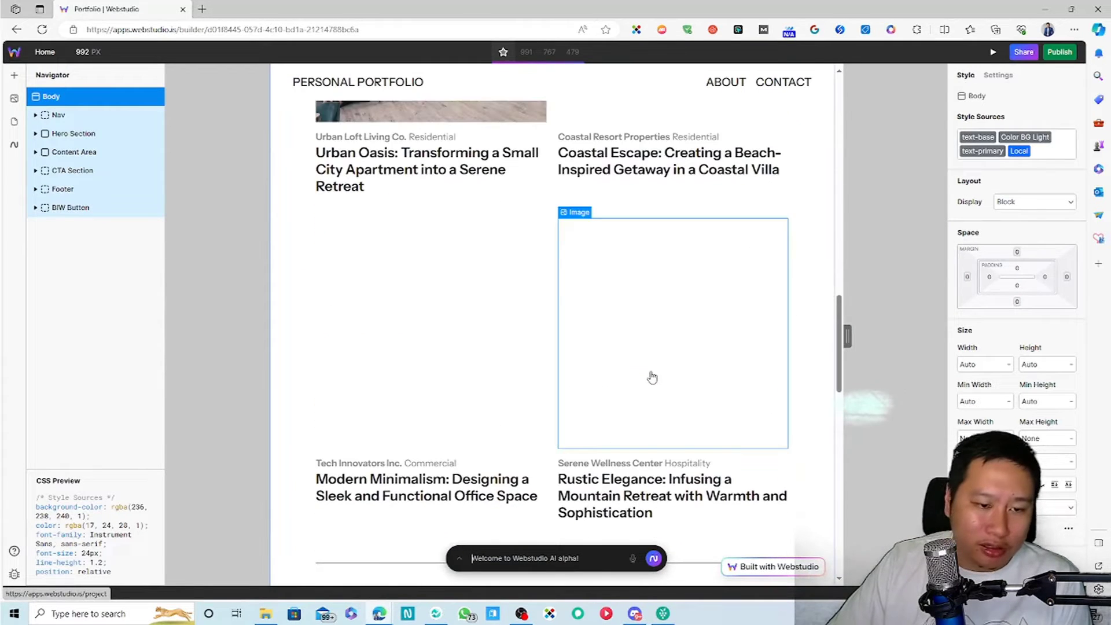
pyautogui.scroll(-8, 535, 351)
pyautogui.scroll(6, 549, 340)
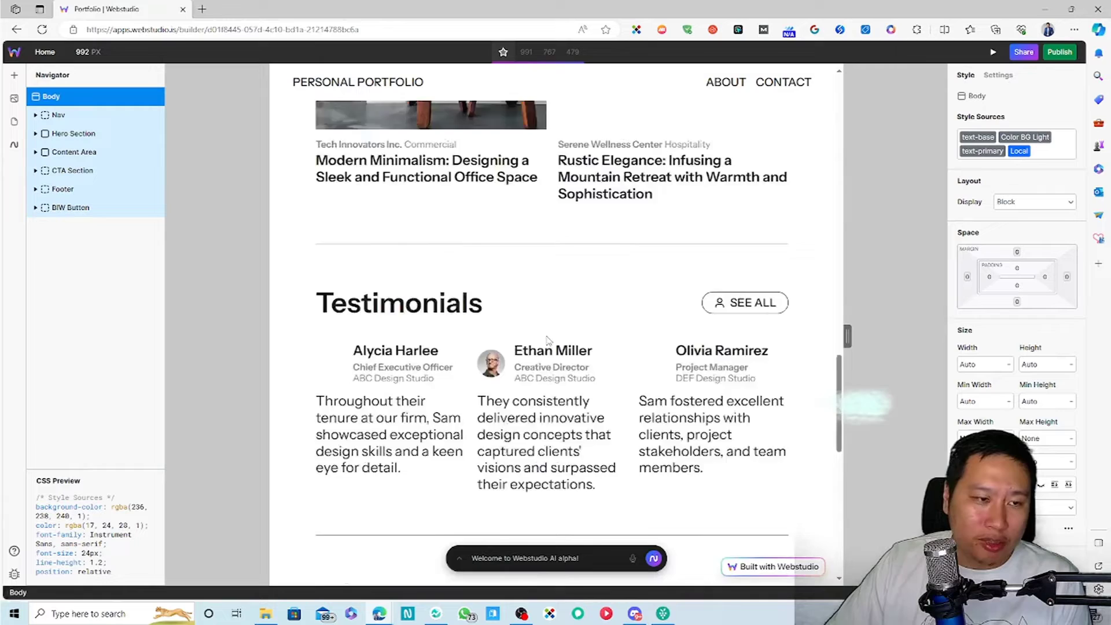
pyautogui.scroll(-8, 548, 340)
pyautogui.scroll(7, 547, 339)
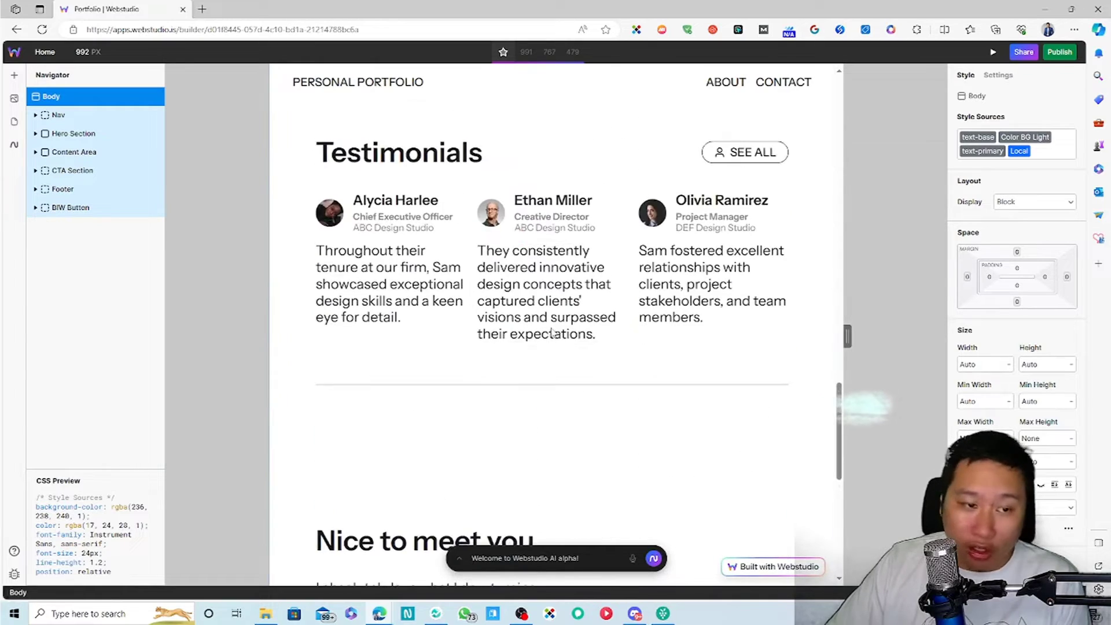
pyautogui.scroll(-7, 552, 334)
pyautogui.scroll(-2, 553, 334)
pyautogui.scroll(7, 544, 364)
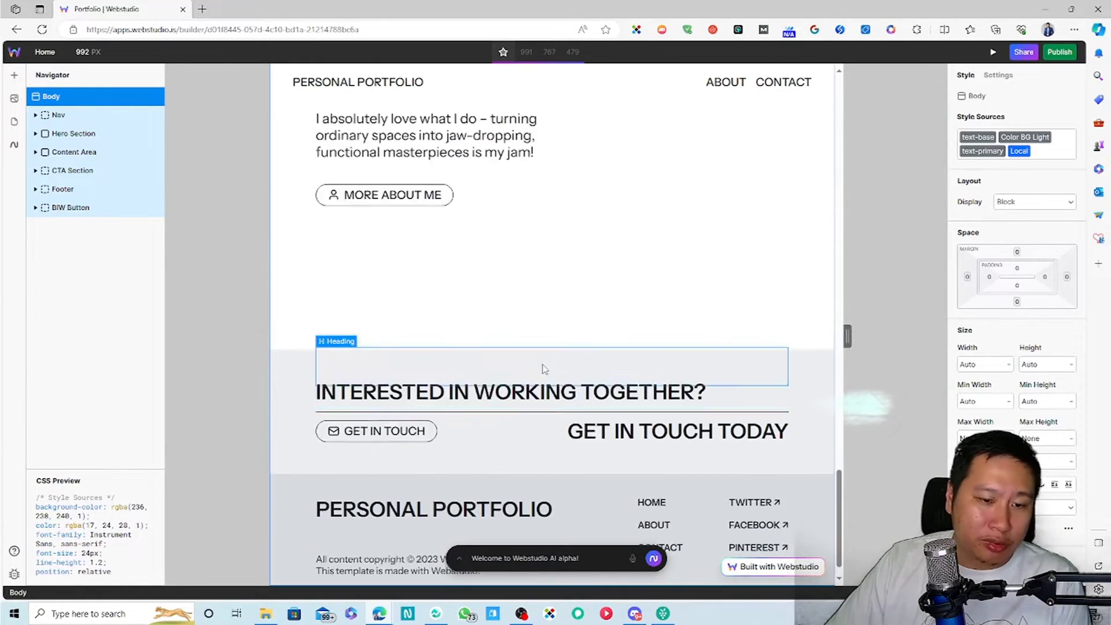
pyautogui.scroll(12, 550, 369)
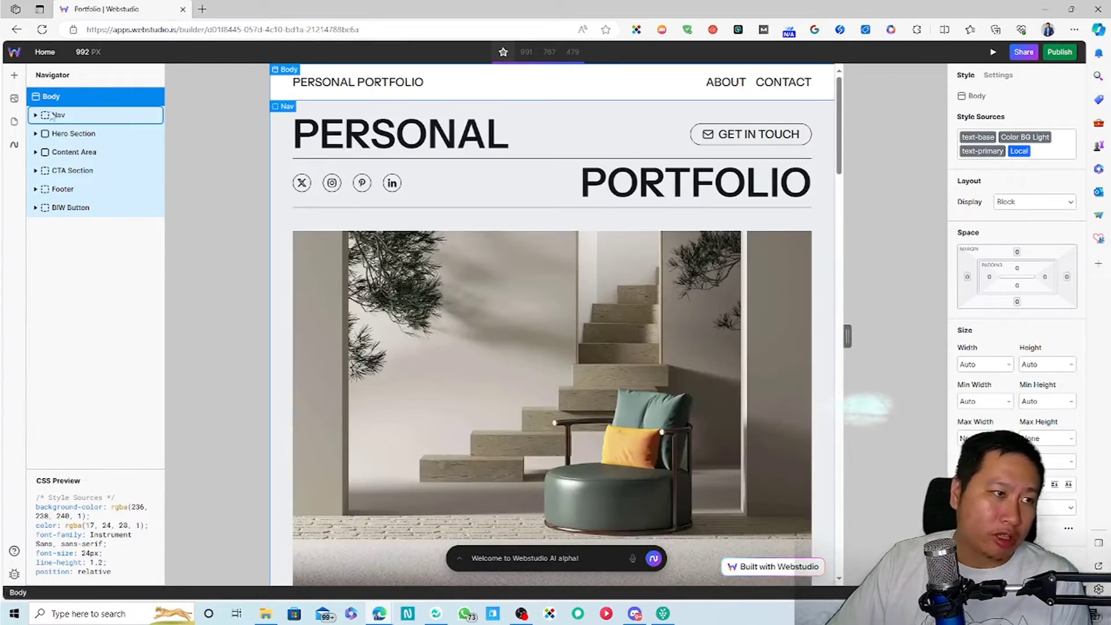
pyautogui.click(24, 51)
pyautogui.click(26, 76)
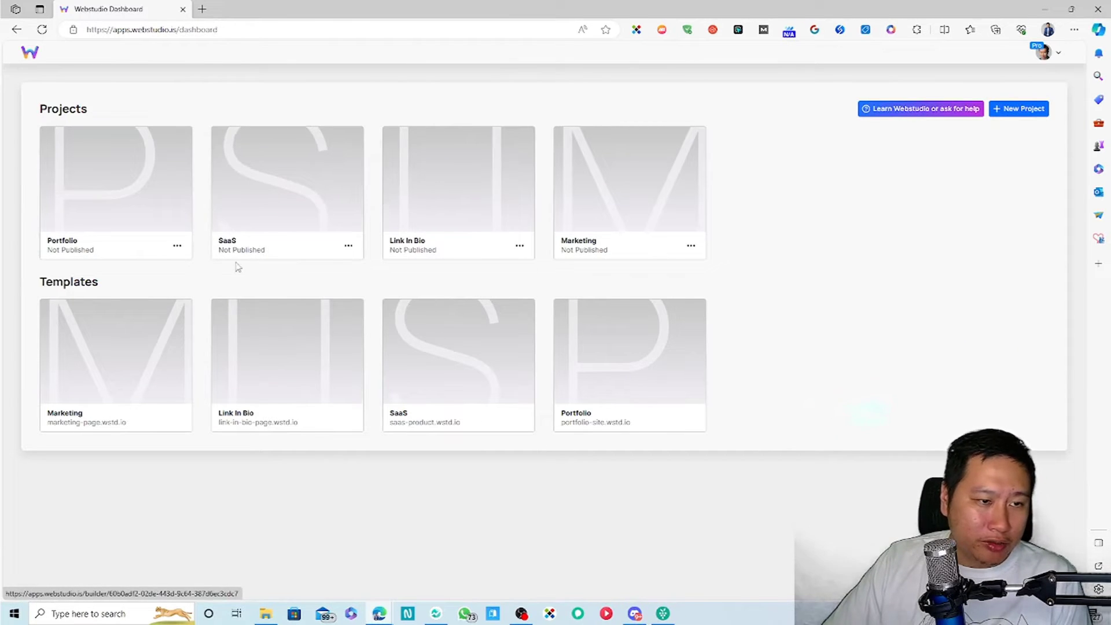
pyautogui.click(444, 219)
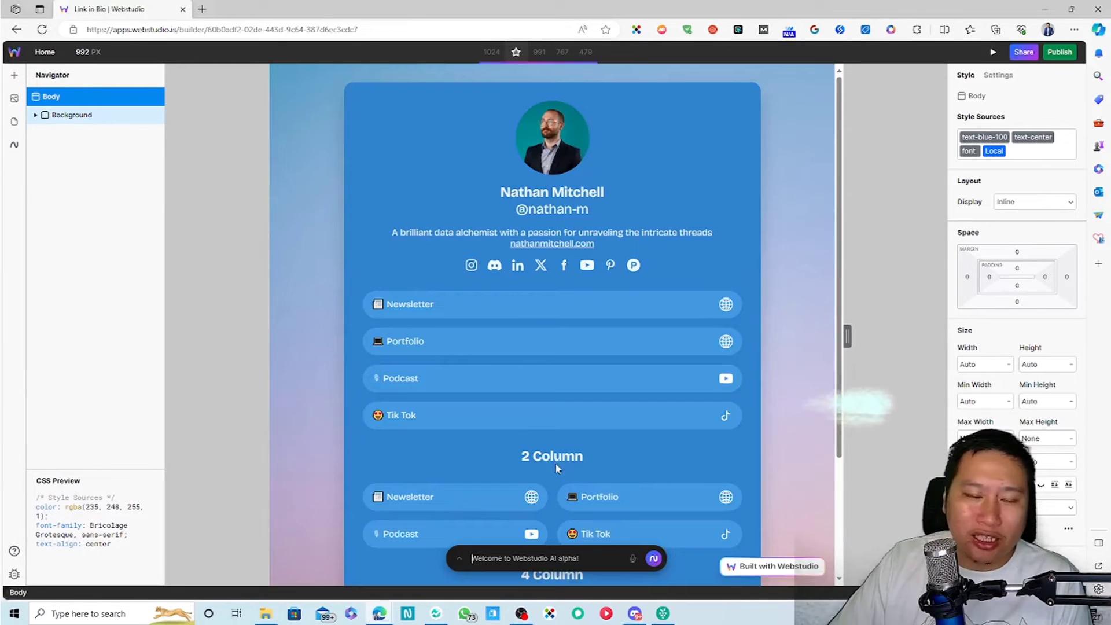
pyautogui.scroll(-3, 746, 331)
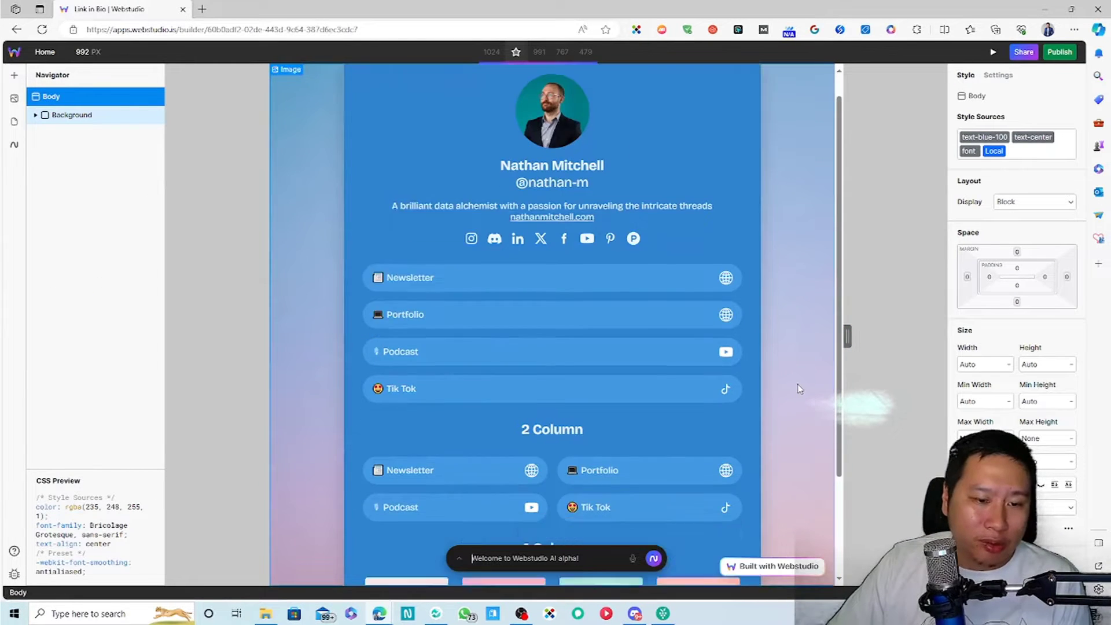
pyautogui.scroll(3, 432, 417)
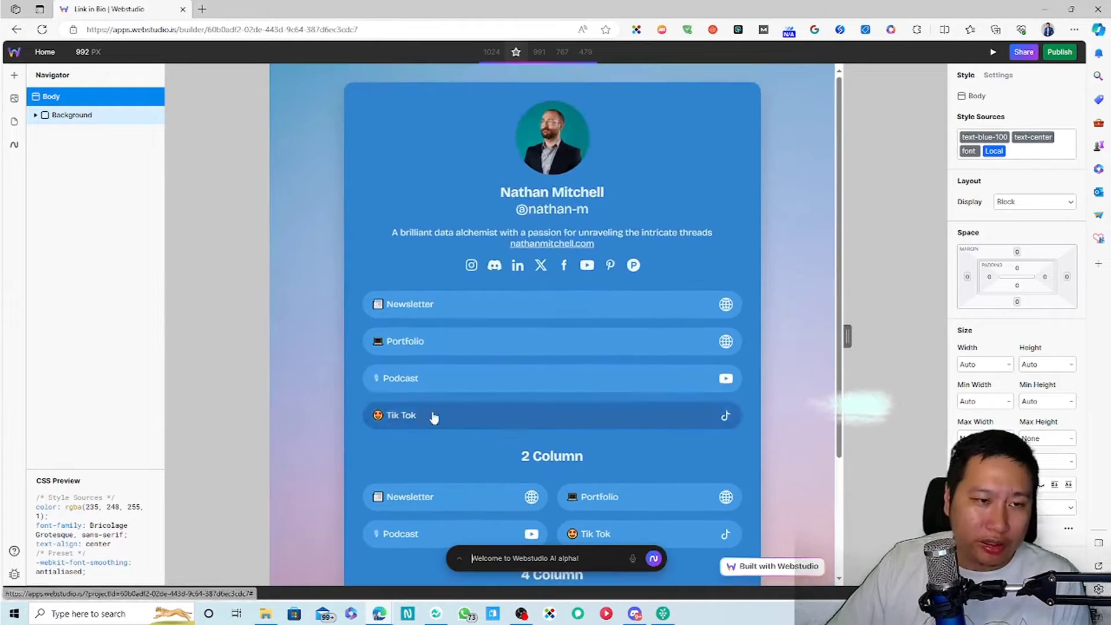
pyautogui.scroll(-3, 476, 447)
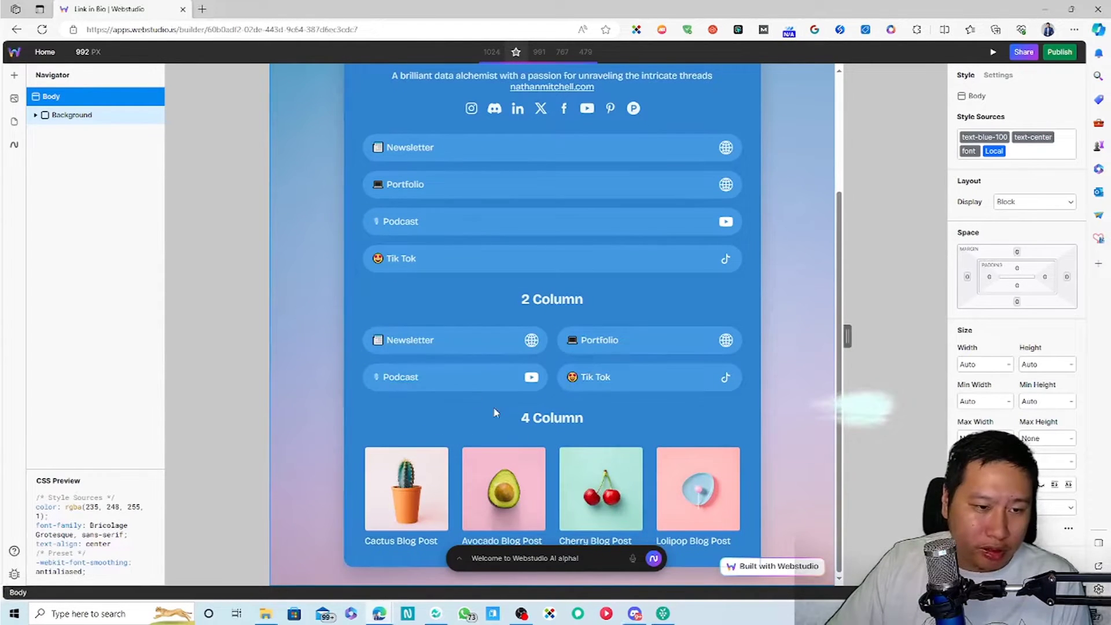
pyautogui.scroll(3, 602, 360)
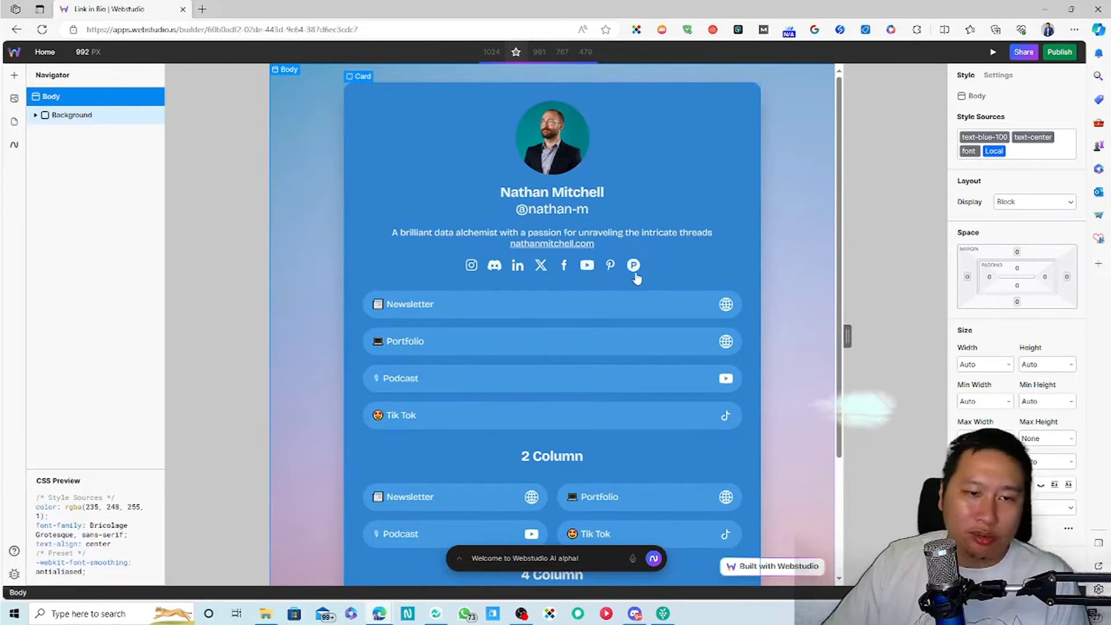
pyautogui.click(857, 267)
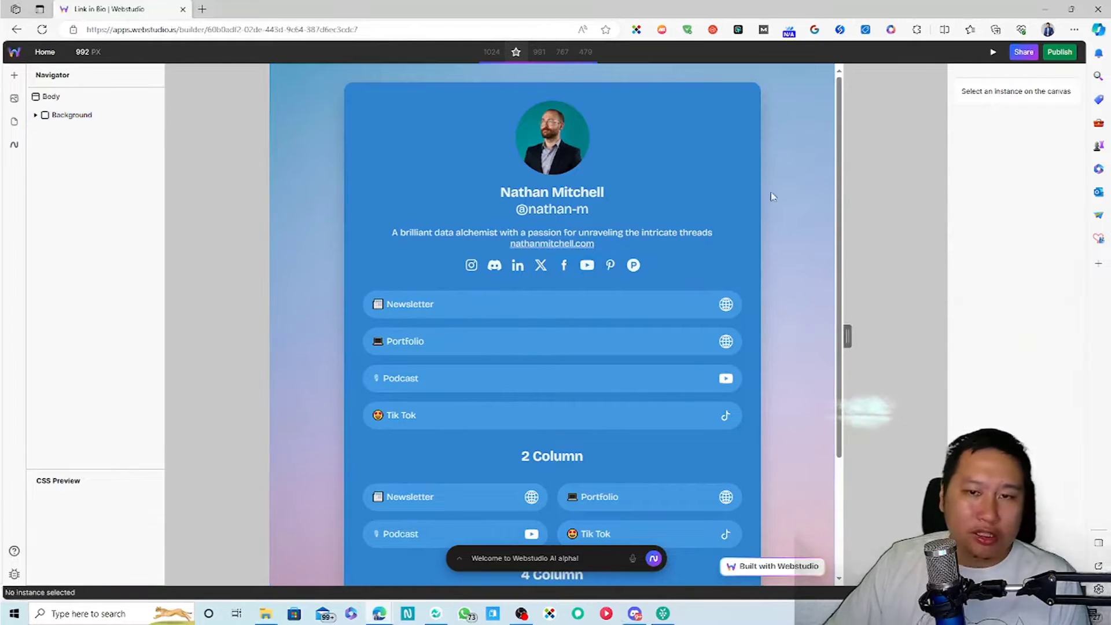
pyautogui.click(15, 54)
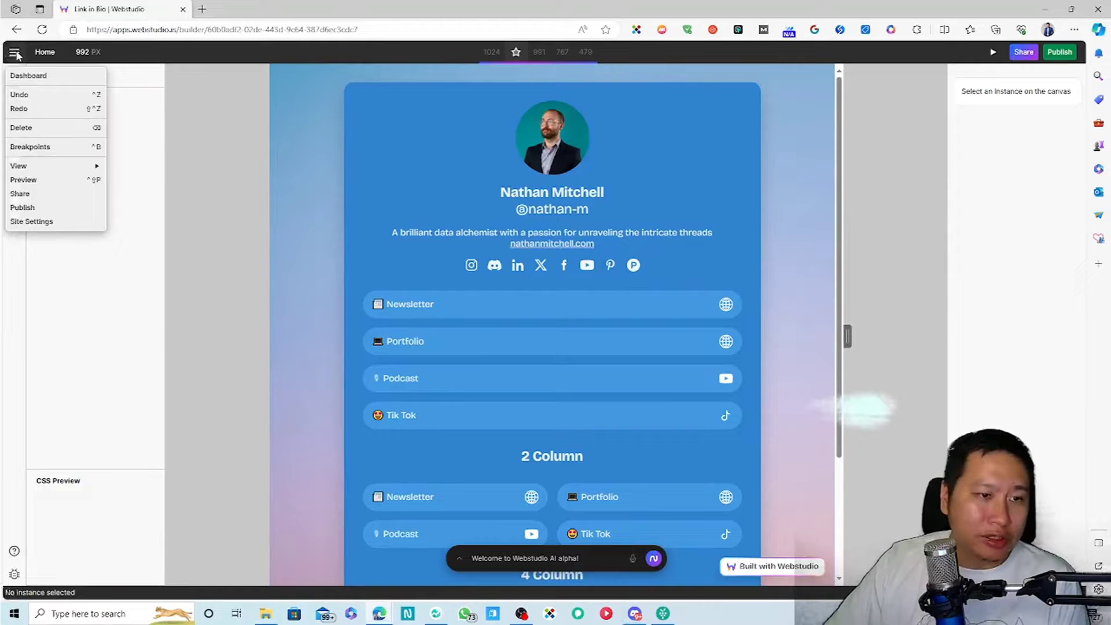
pyautogui.click(26, 75)
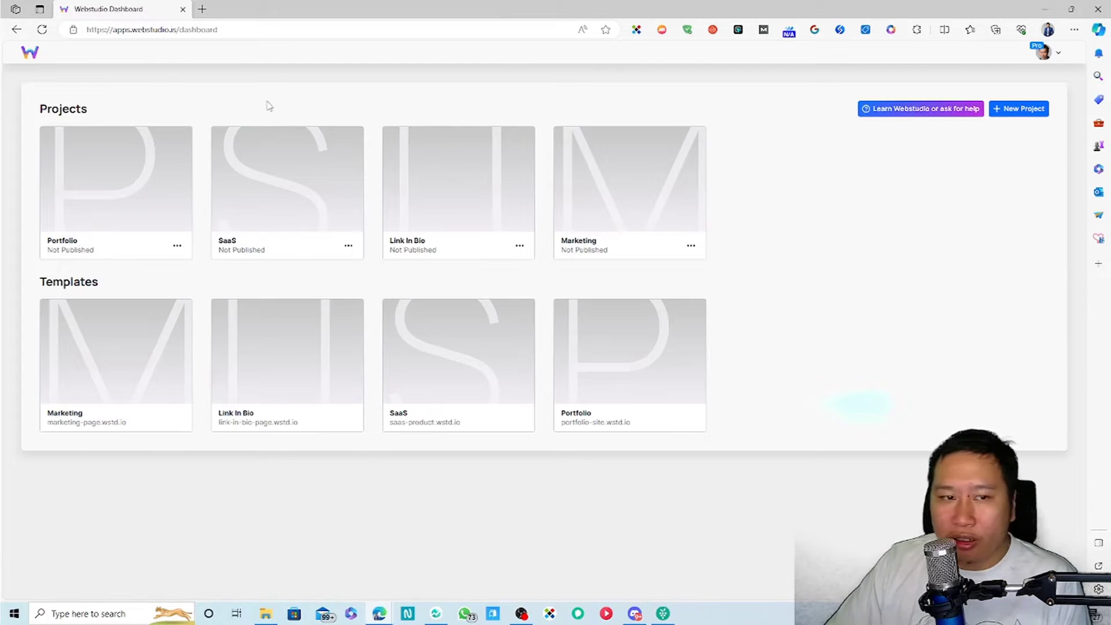
pyautogui.click(619, 213)
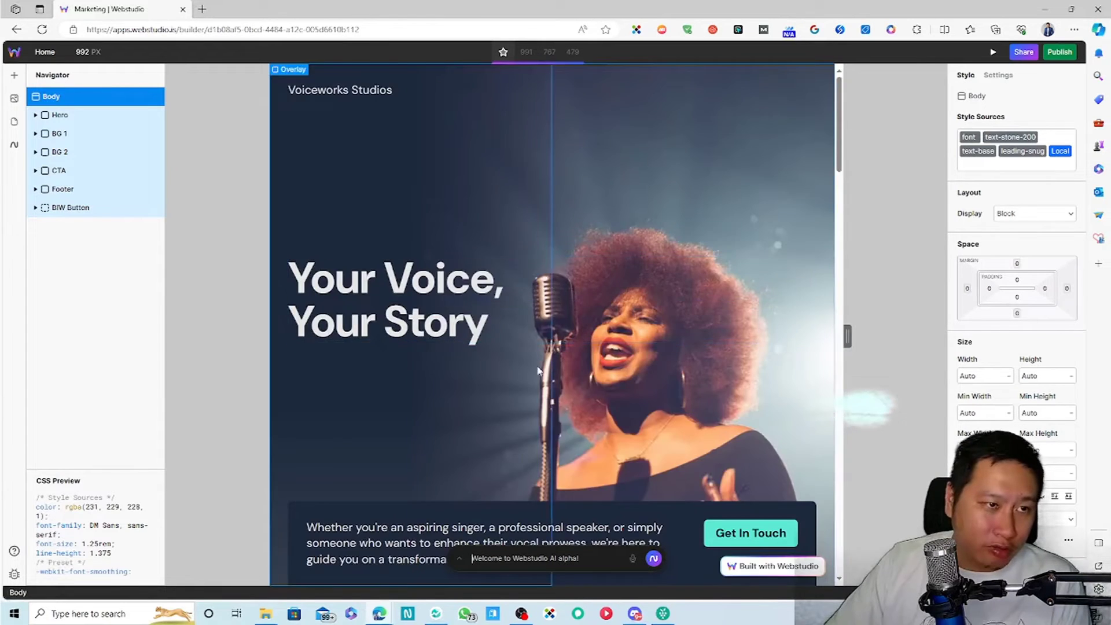
pyautogui.scroll(-15, 538, 371)
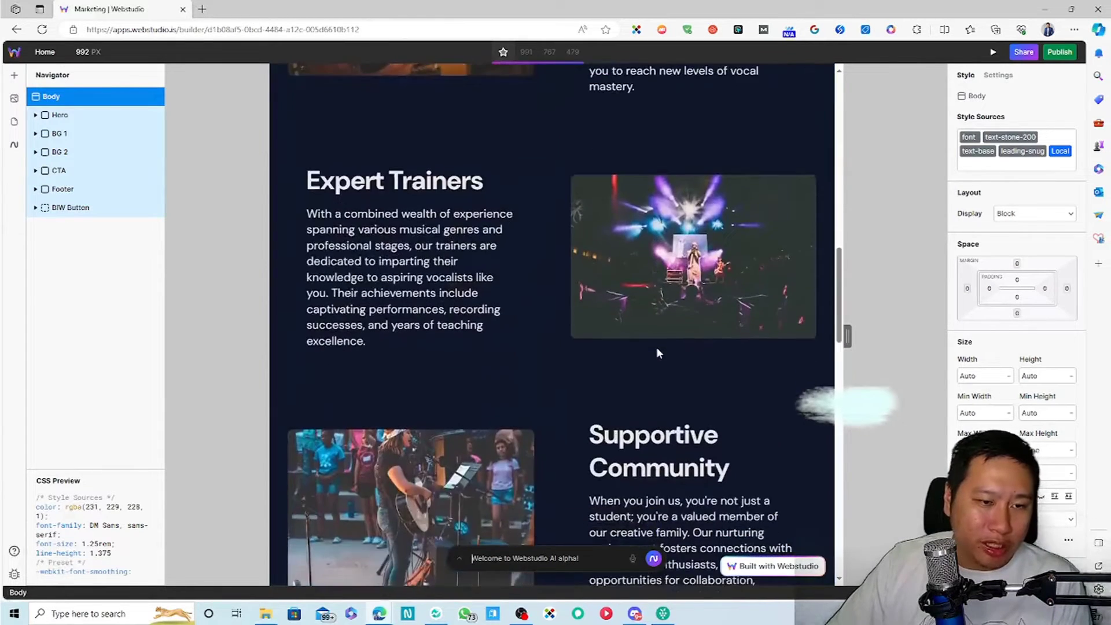
pyautogui.scroll(-15, 657, 353)
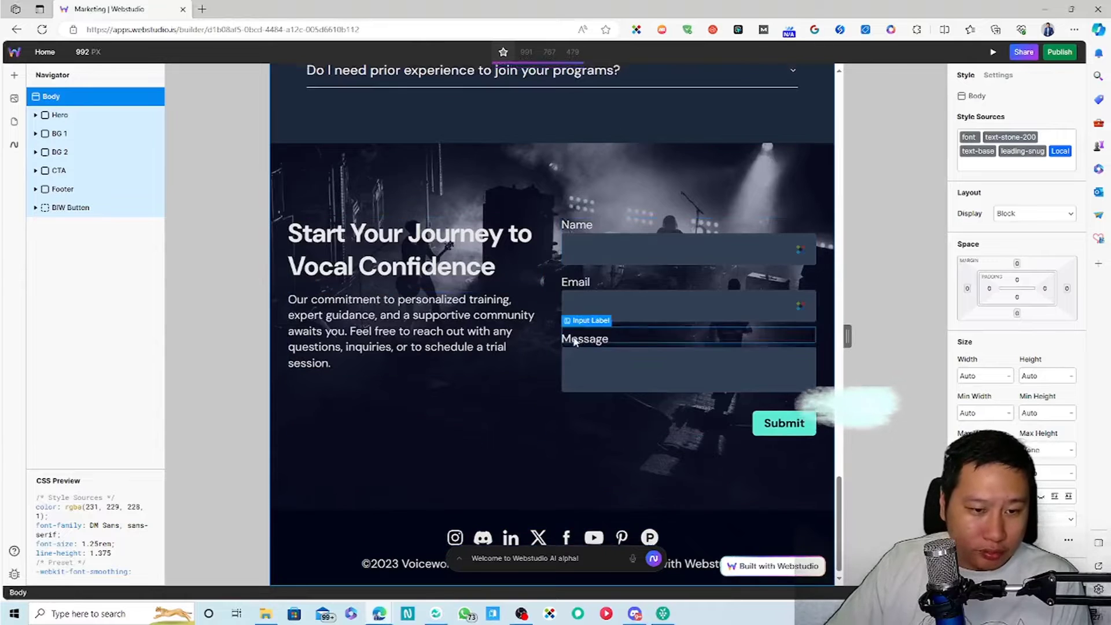
pyautogui.scroll(5, 575, 342)
pyautogui.scroll(12, 567, 351)
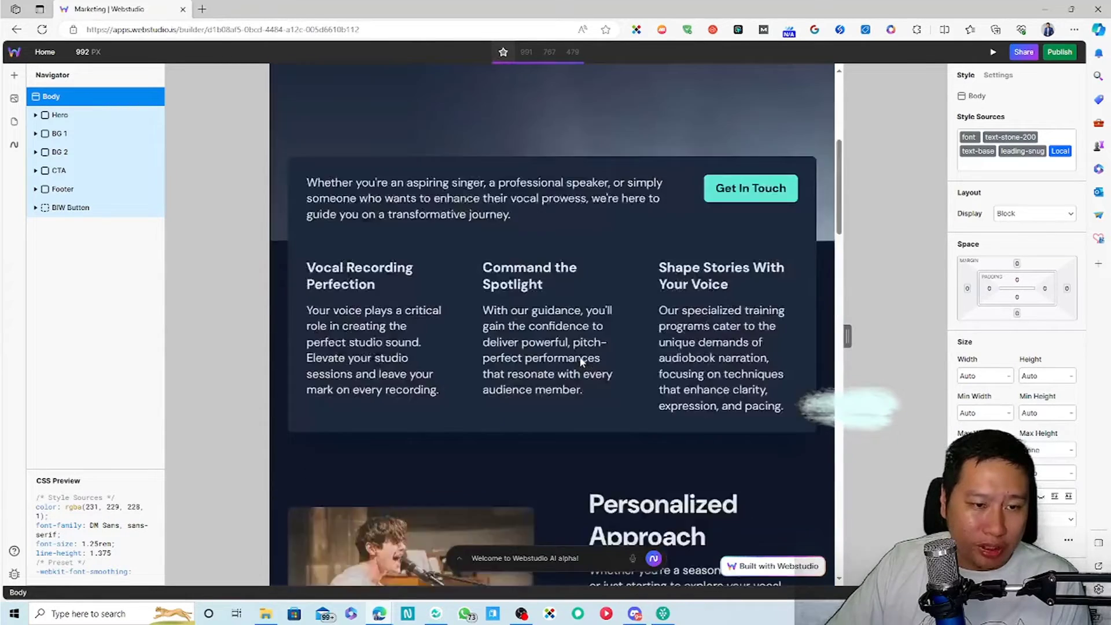
pyautogui.scroll(6, 581, 360)
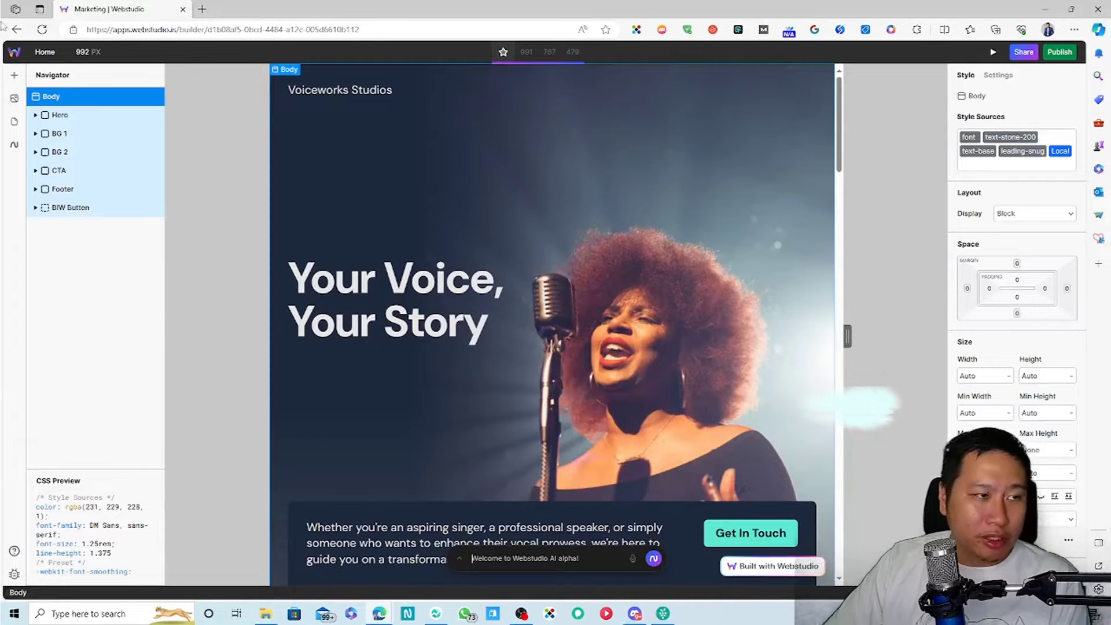
pyautogui.click(14, 52)
pyautogui.click(39, 75)
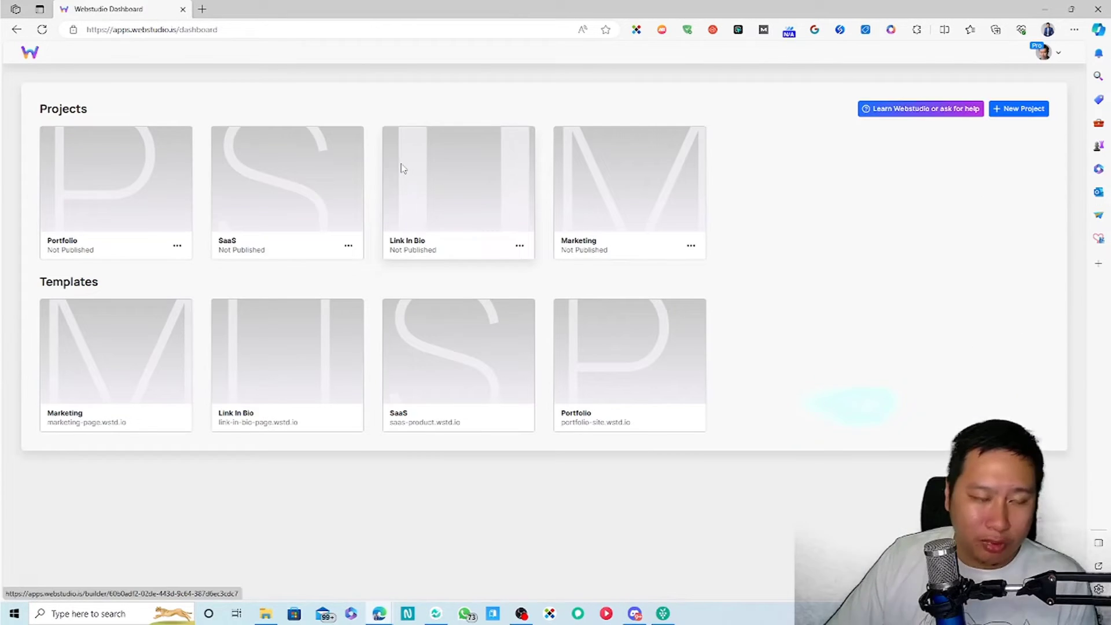
pyautogui.click(281, 228)
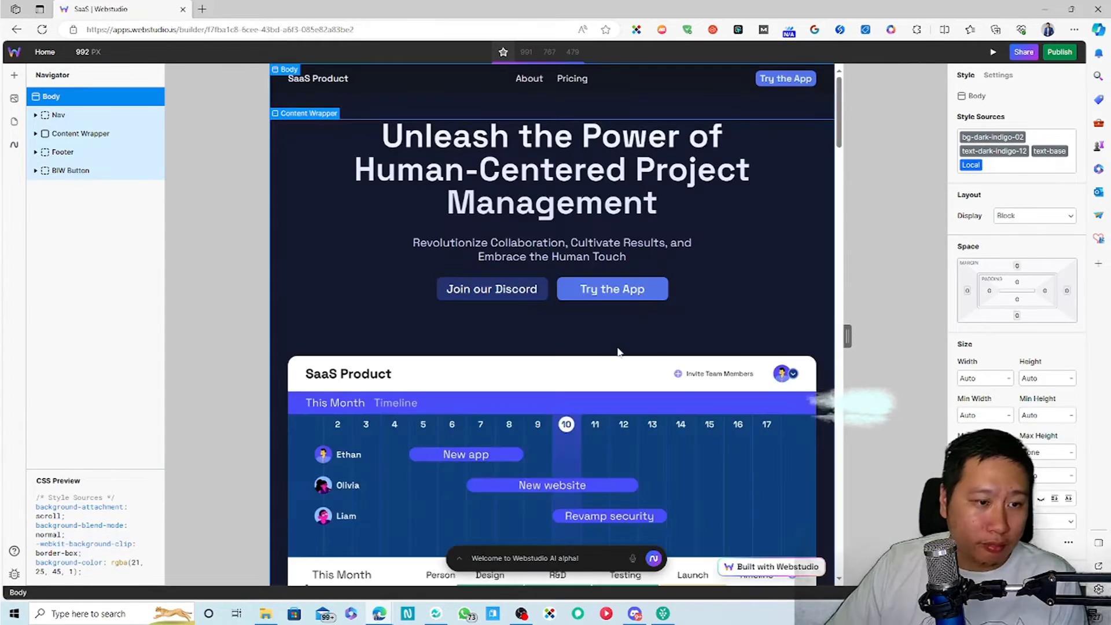
pyautogui.scroll(-10, 652, 350)
pyautogui.scroll(-20, 654, 353)
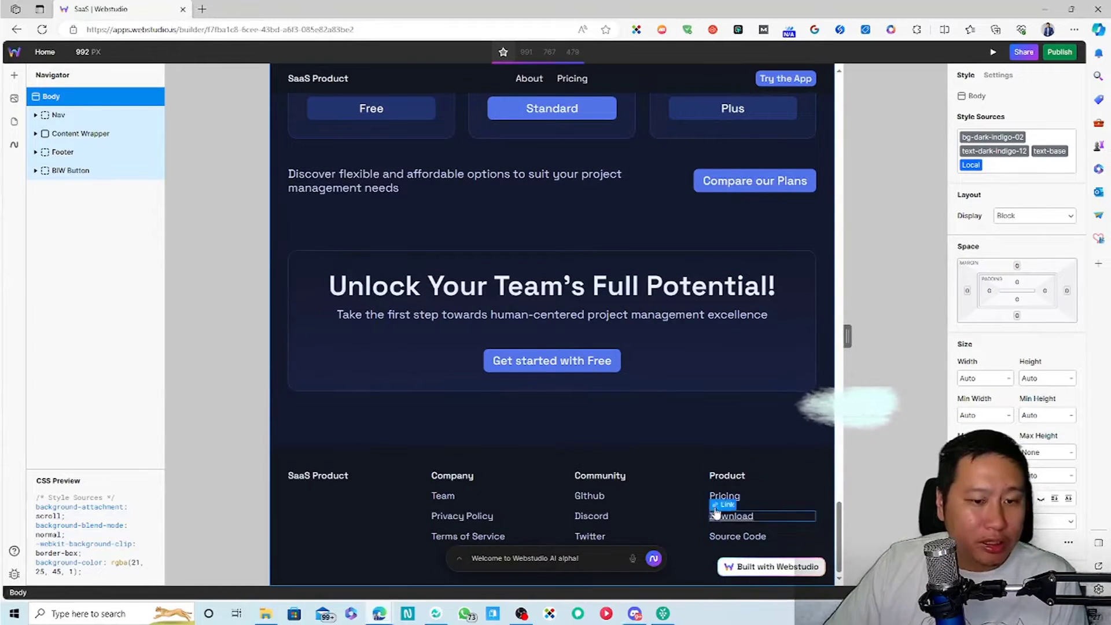
pyautogui.click(589, 502)
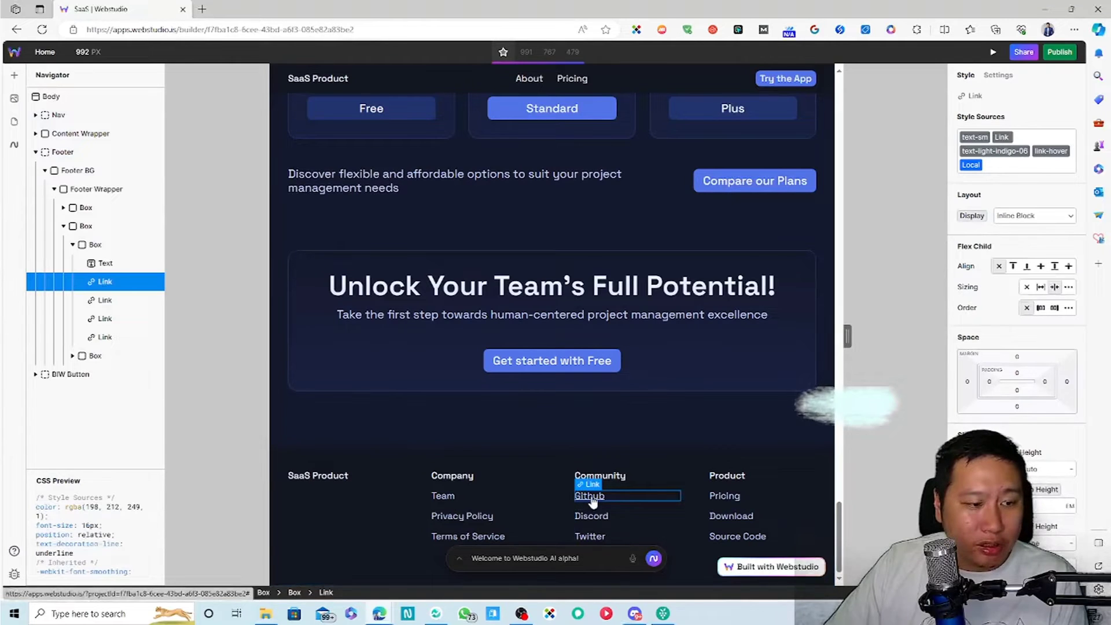
pyautogui.click(450, 501)
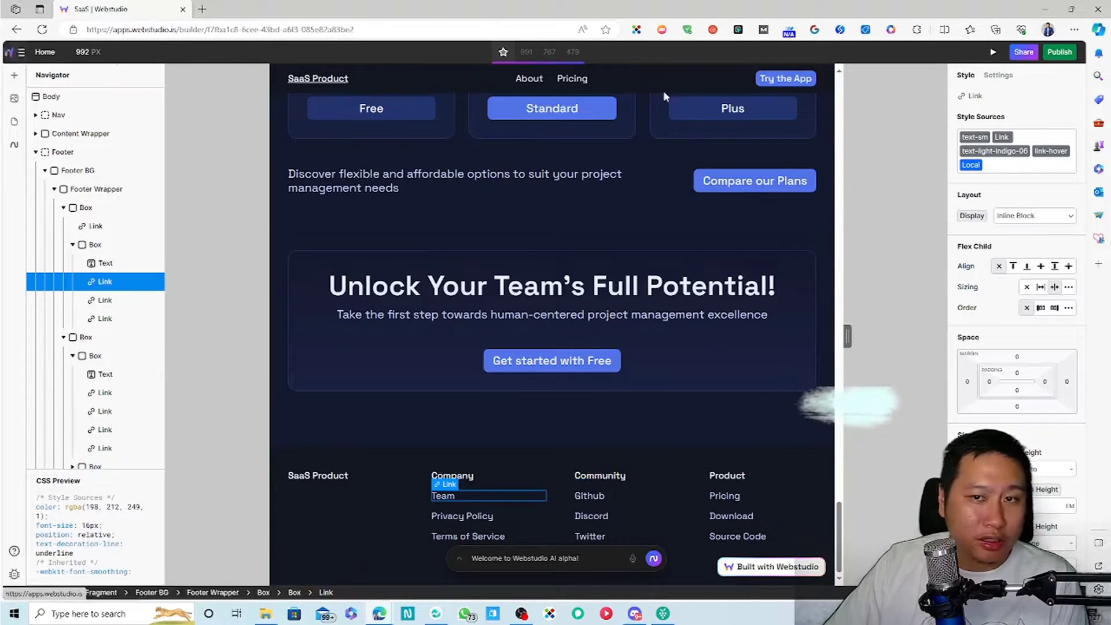
pyautogui.click(993, 53)
pyautogui.click(993, 53)
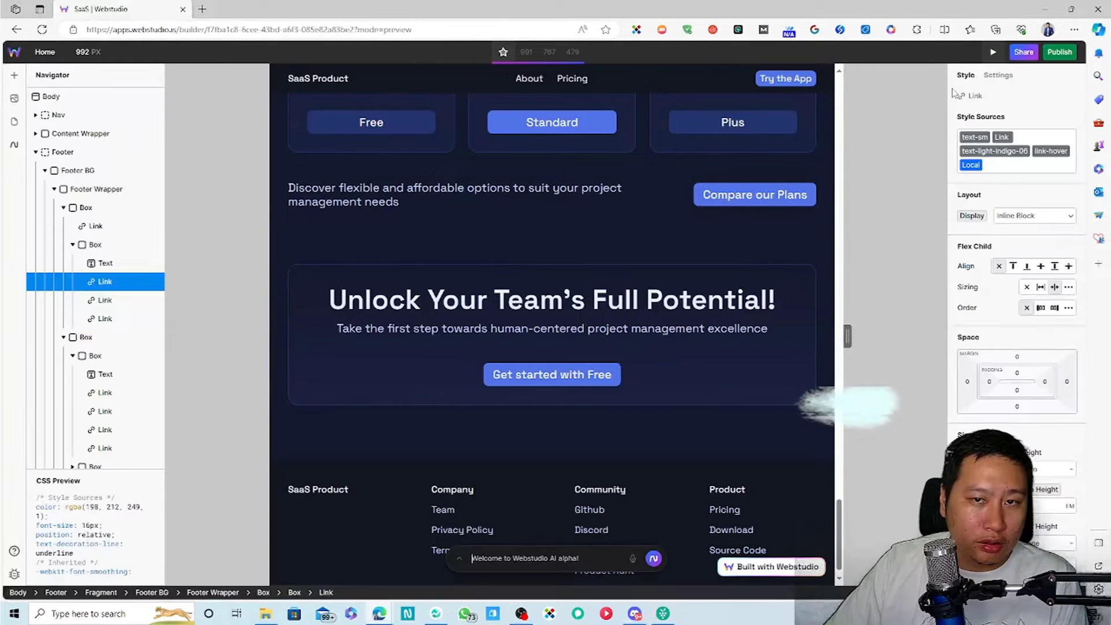
# Publish the SaaS project to saas-uagnk.wstd.io.
pyautogui.click(14, 52)
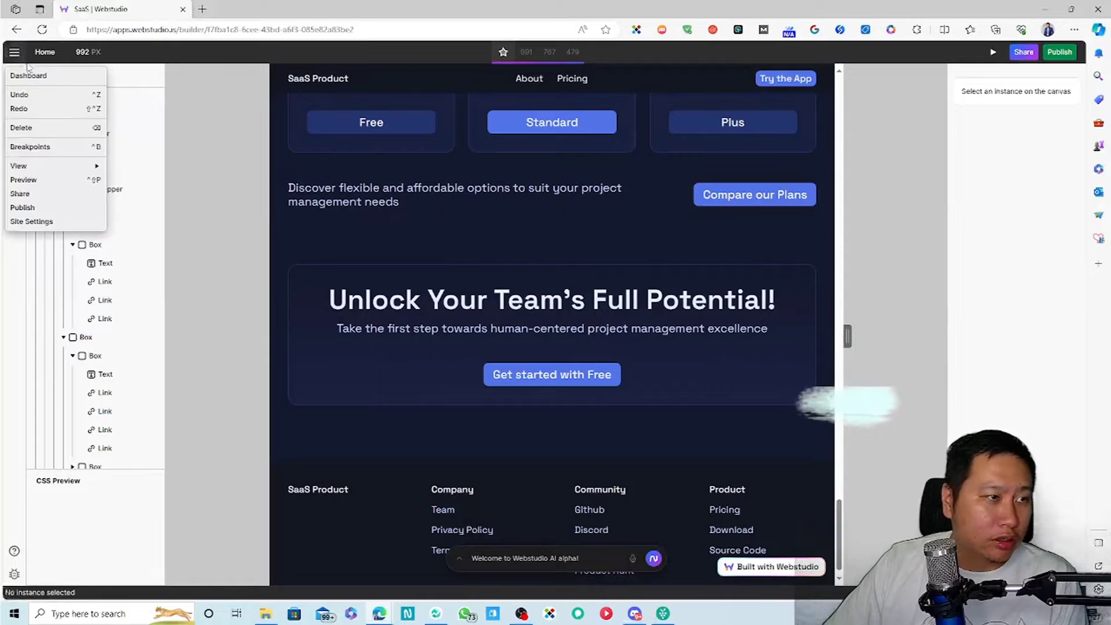
pyautogui.click(919, 127)
pyautogui.click(1060, 52)
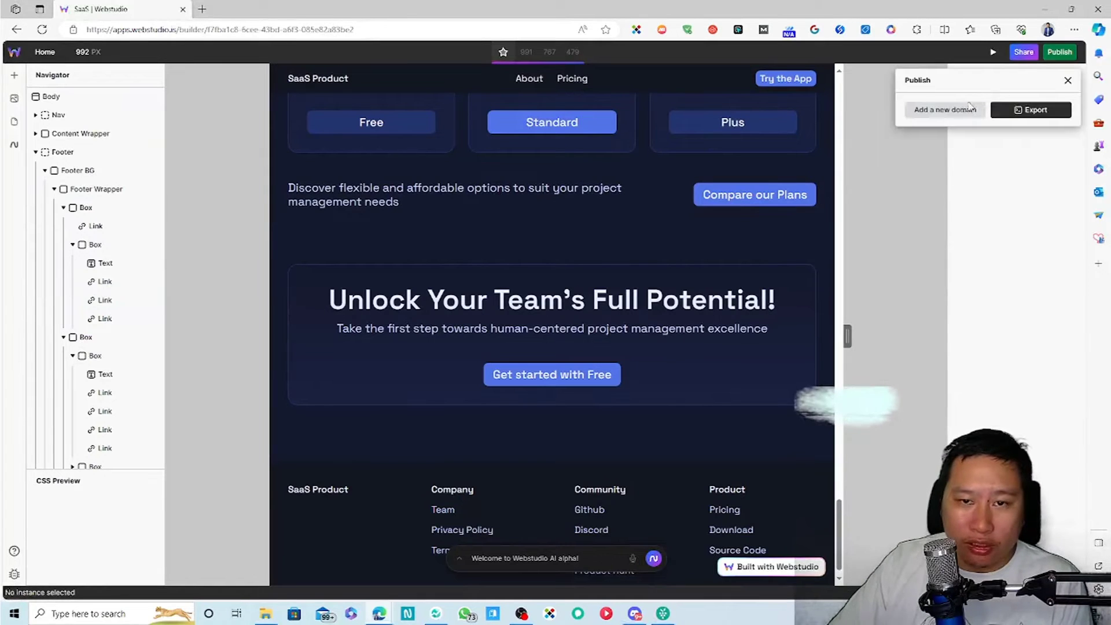
pyautogui.click(1005, 152)
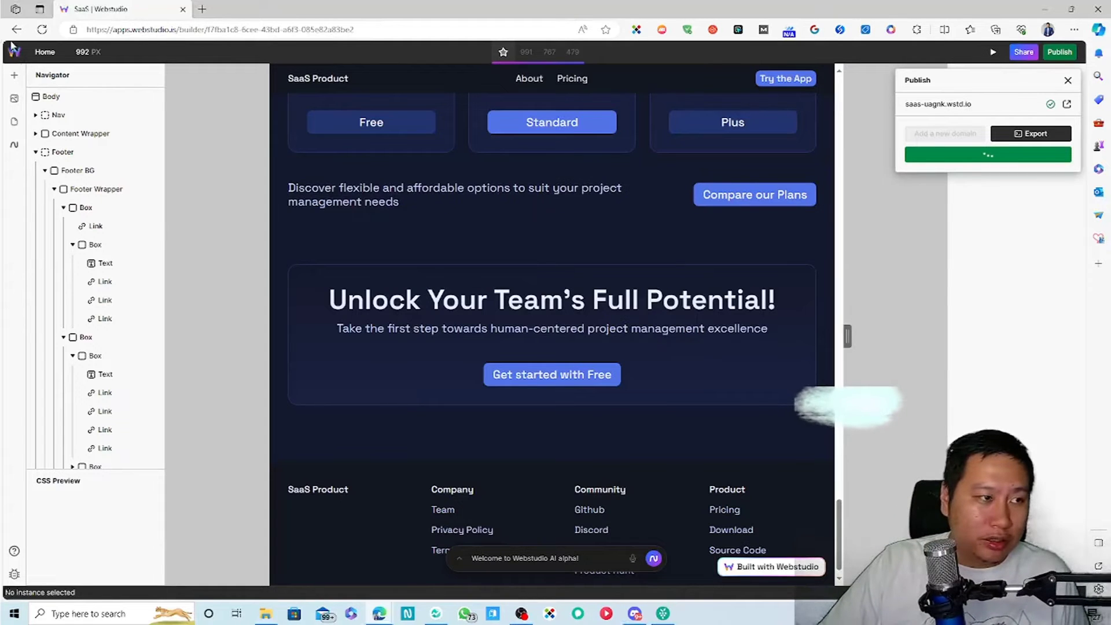
# Allow pop-ups and open the live saas-uagnk.wstd.io site in a new tab.
pyautogui.click(1060, 52)
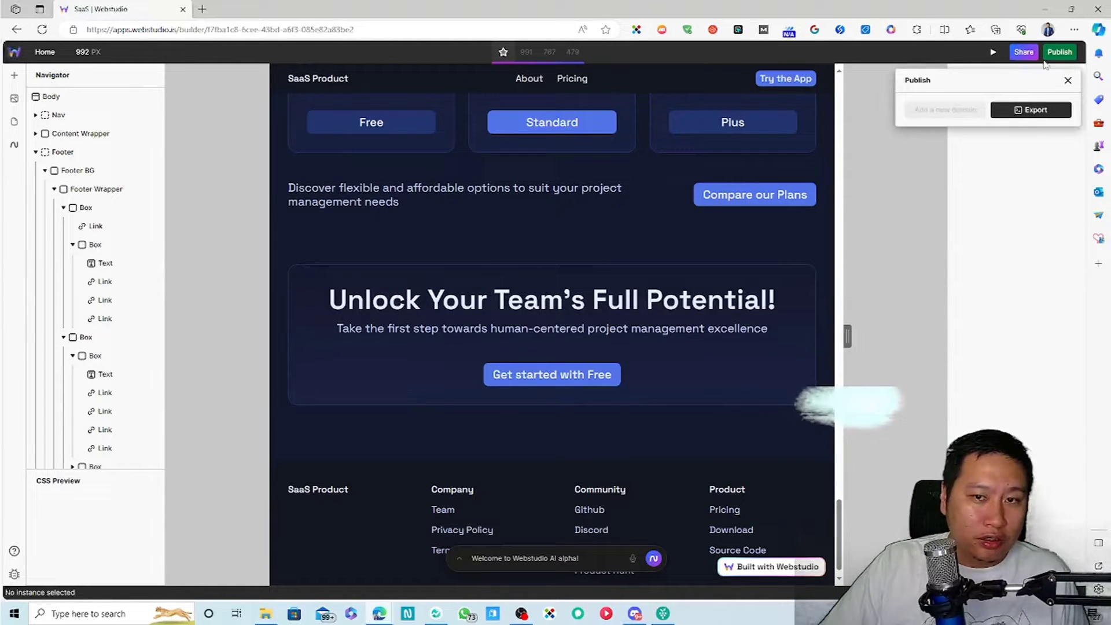
pyautogui.click(1067, 104)
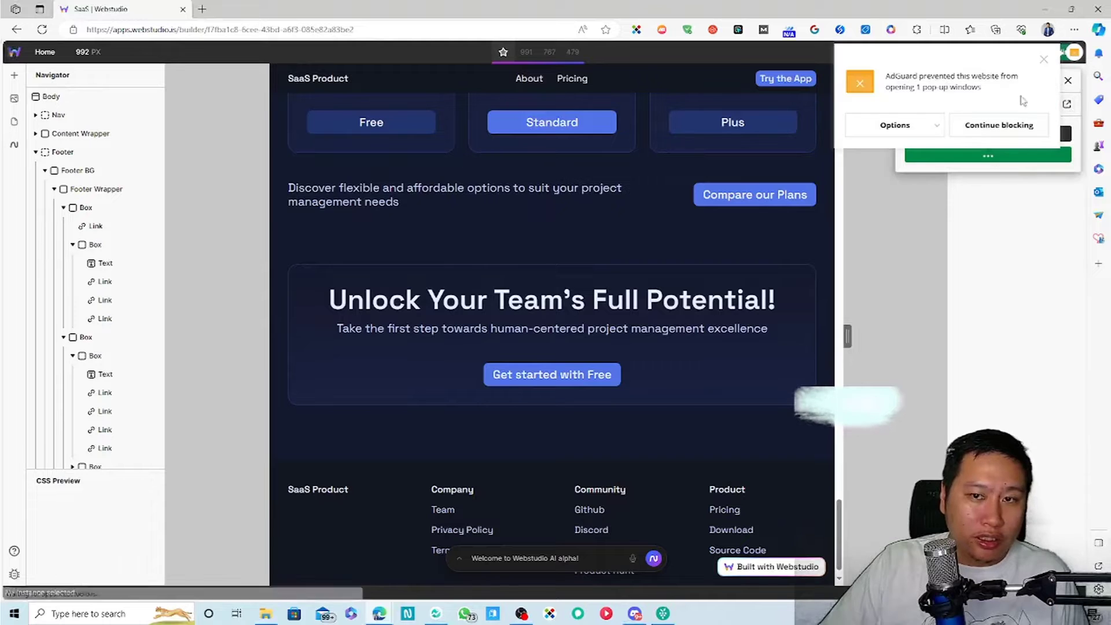
pyautogui.click(937, 130)
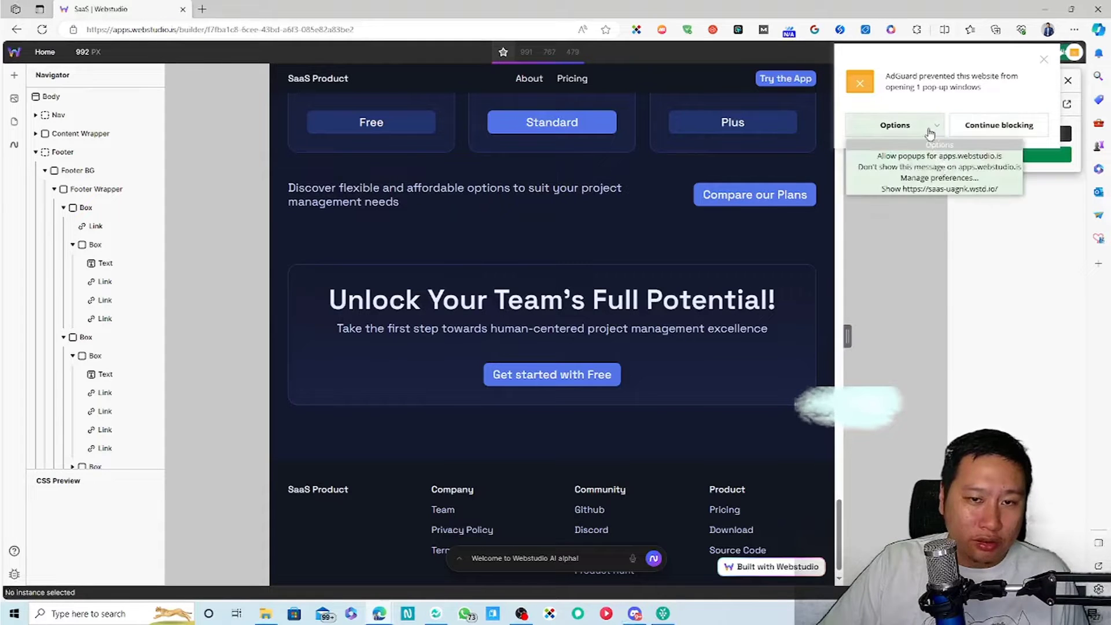
pyautogui.click(920, 168)
pyautogui.click(1067, 104)
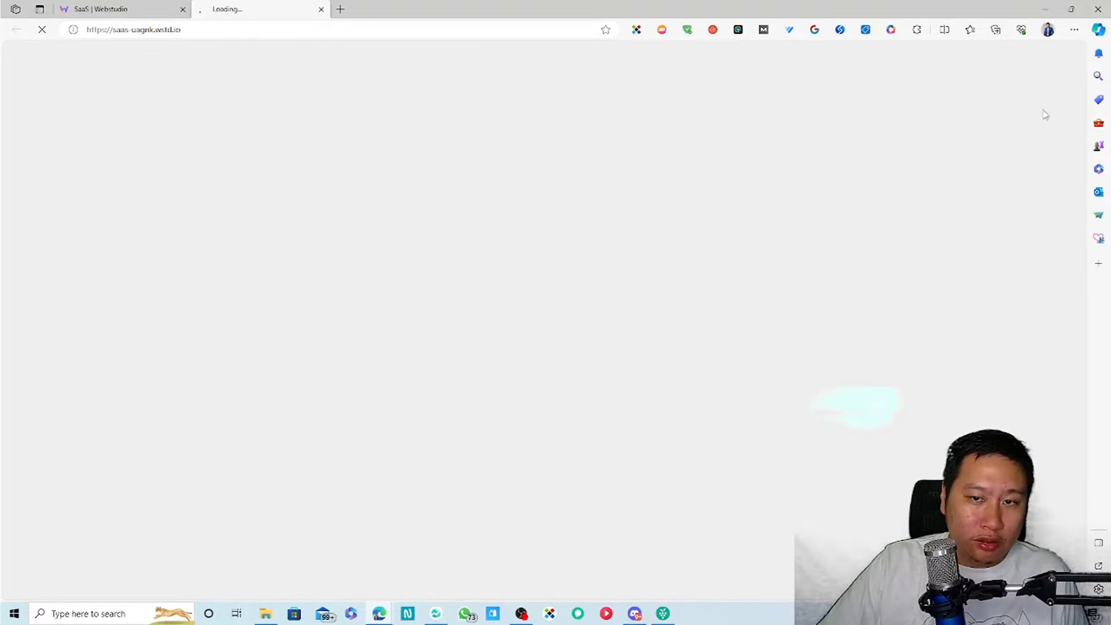
# Return to the projects dashboard and close the live site tab.
pyautogui.click(96, 9)
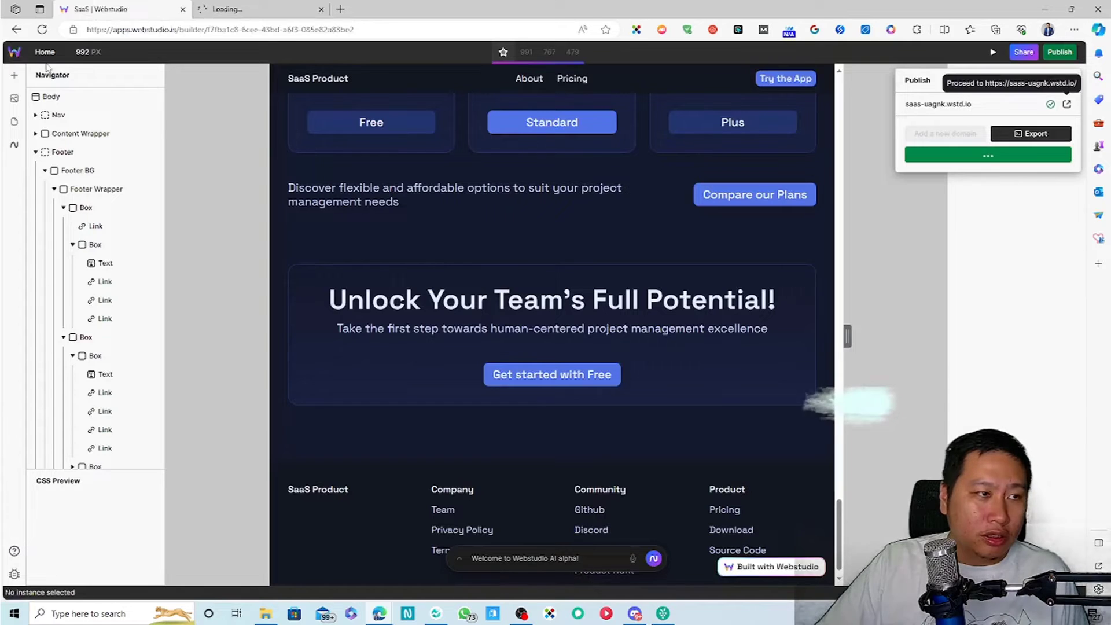
pyautogui.click(15, 52)
pyautogui.click(15, 52)
pyautogui.click(48, 81)
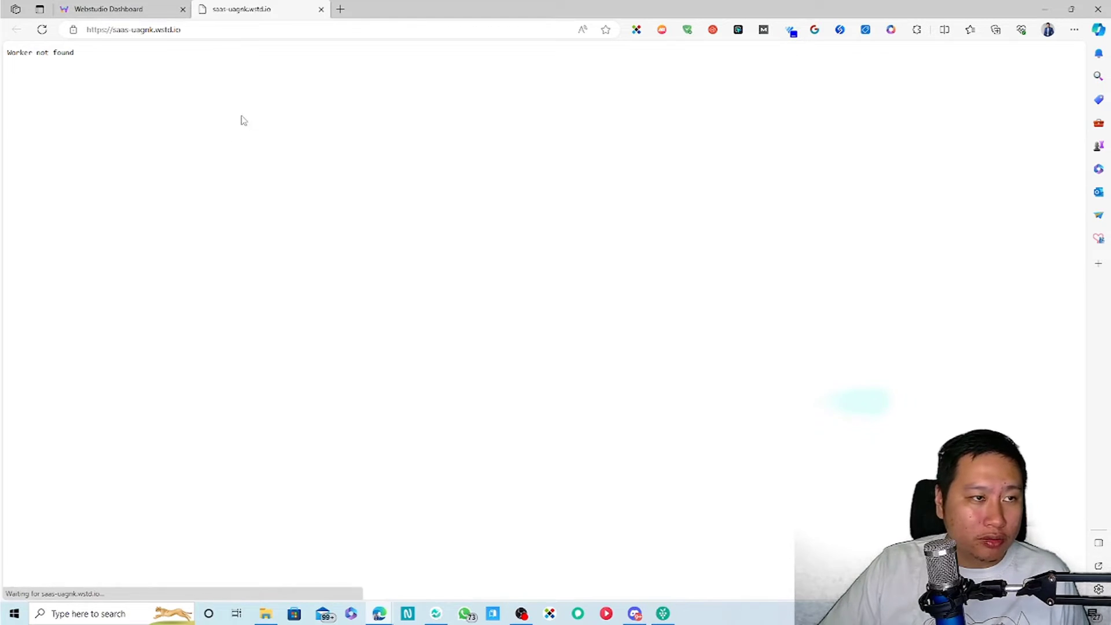
pyautogui.click(321, 9)
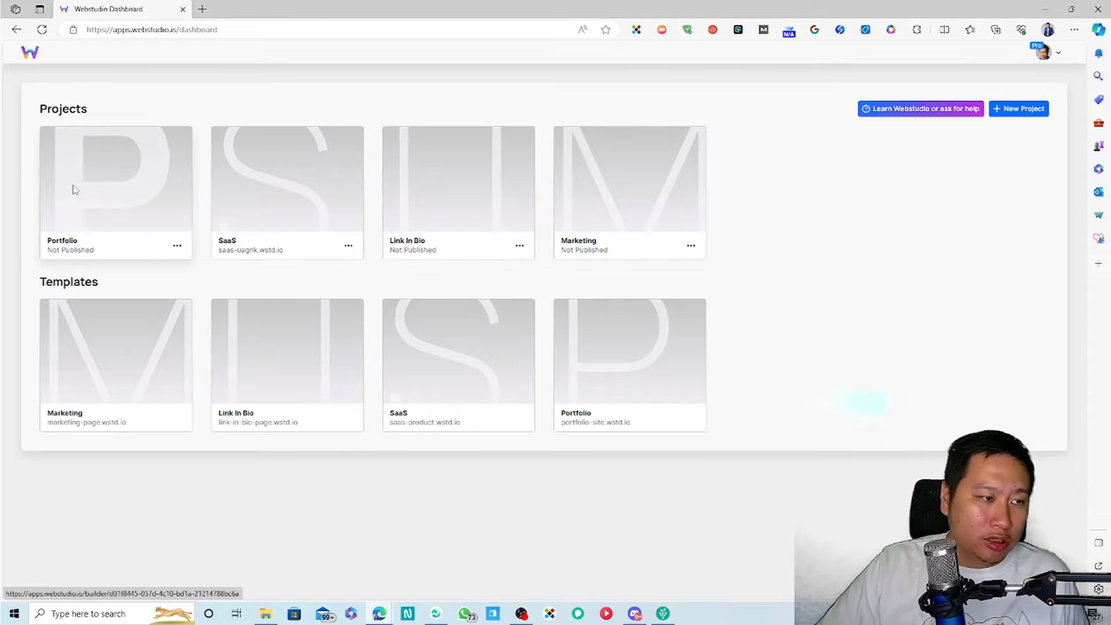
# Open the Link In Bio project from the dashboard, after briefly entering Portfolio.
pyautogui.click(164, 222)
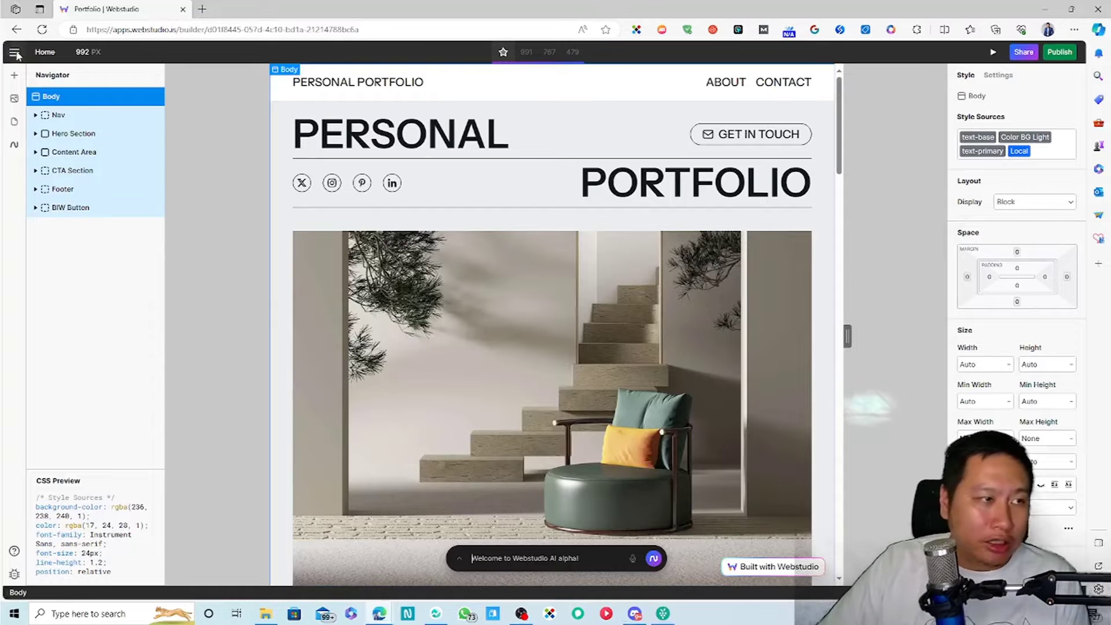
pyautogui.click(16, 53)
pyautogui.click(20, 77)
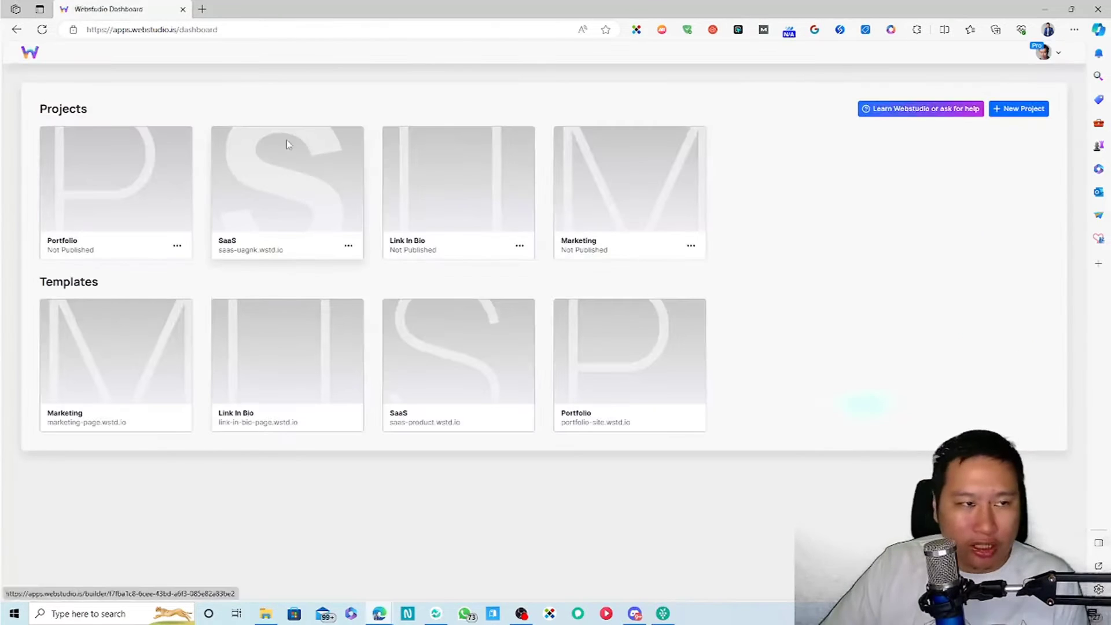
pyautogui.click(438, 237)
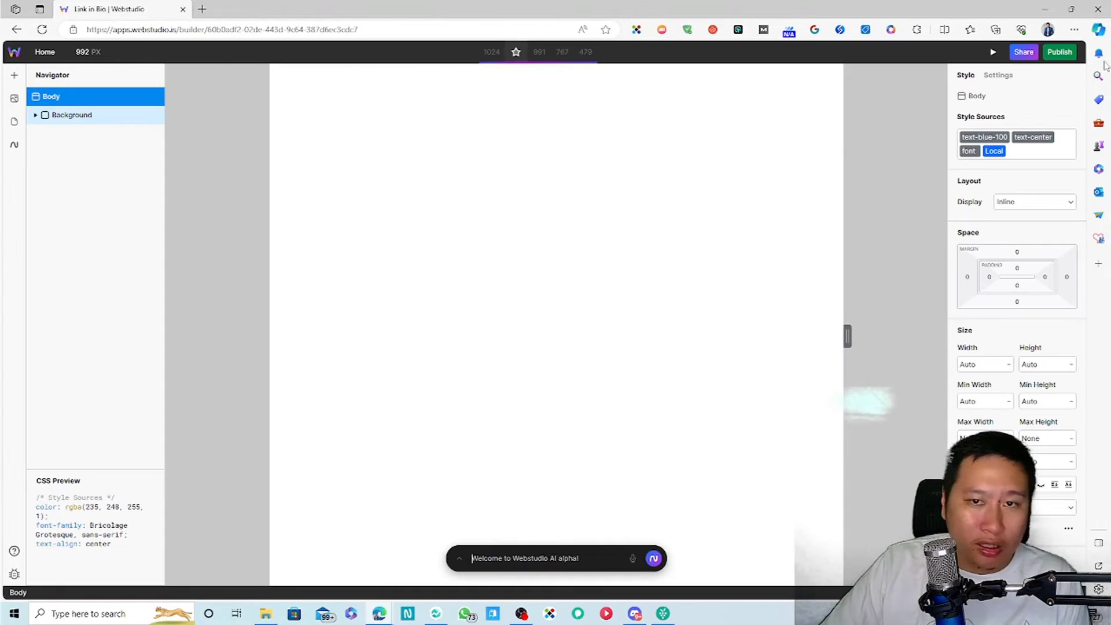
# Publish the Link In Bio site to link-in-bio-8zqb7.wstd.io.
pyautogui.click(1060, 51)
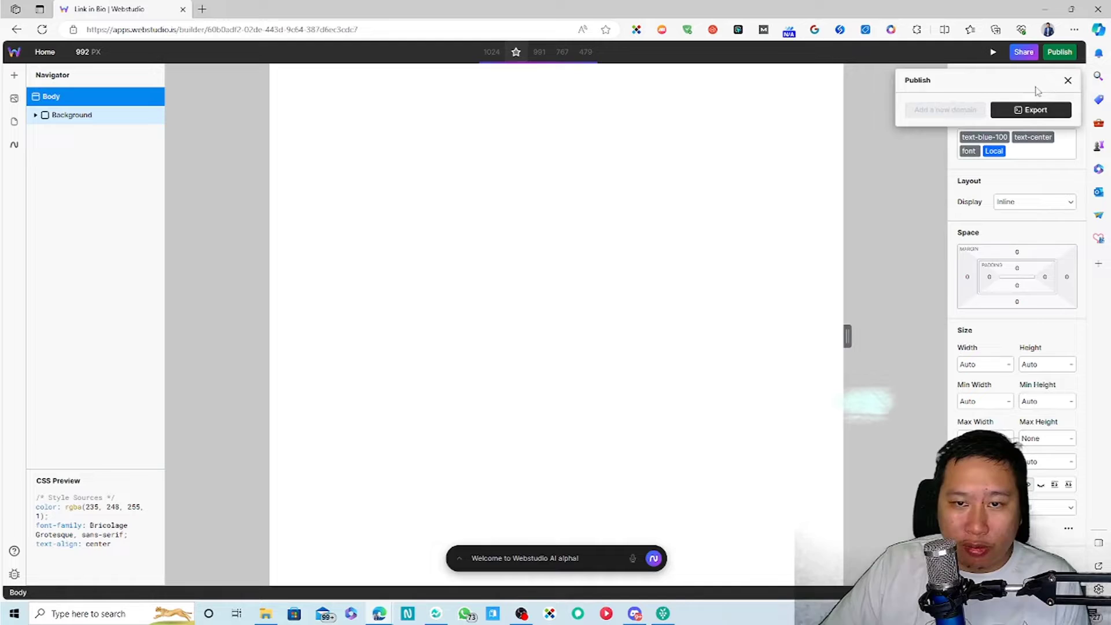
pyautogui.click(950, 154)
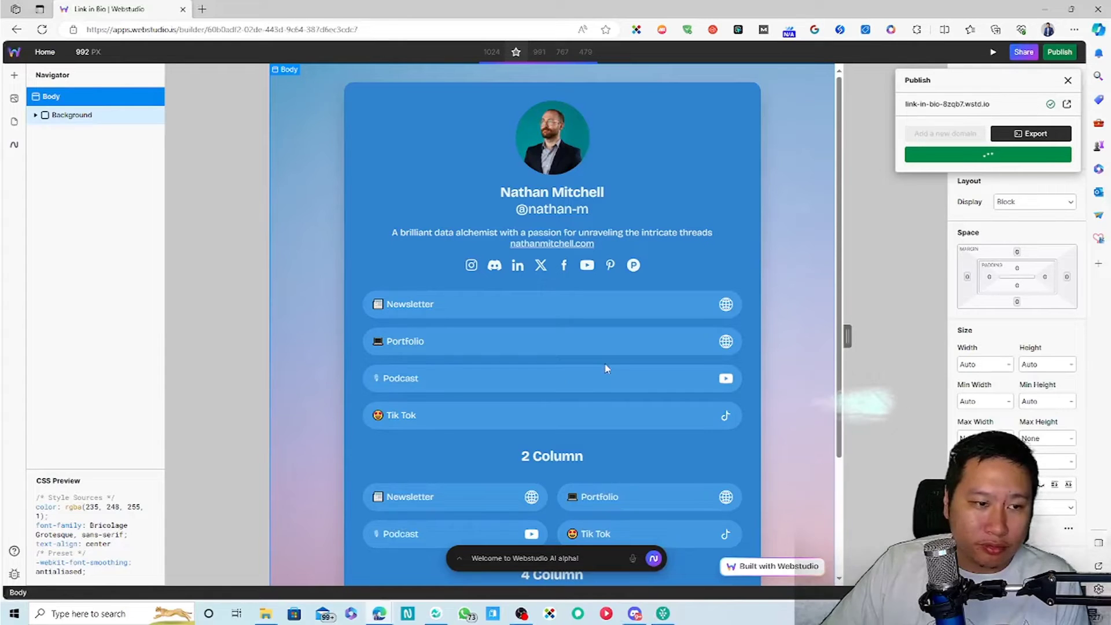
pyautogui.click(277, 304)
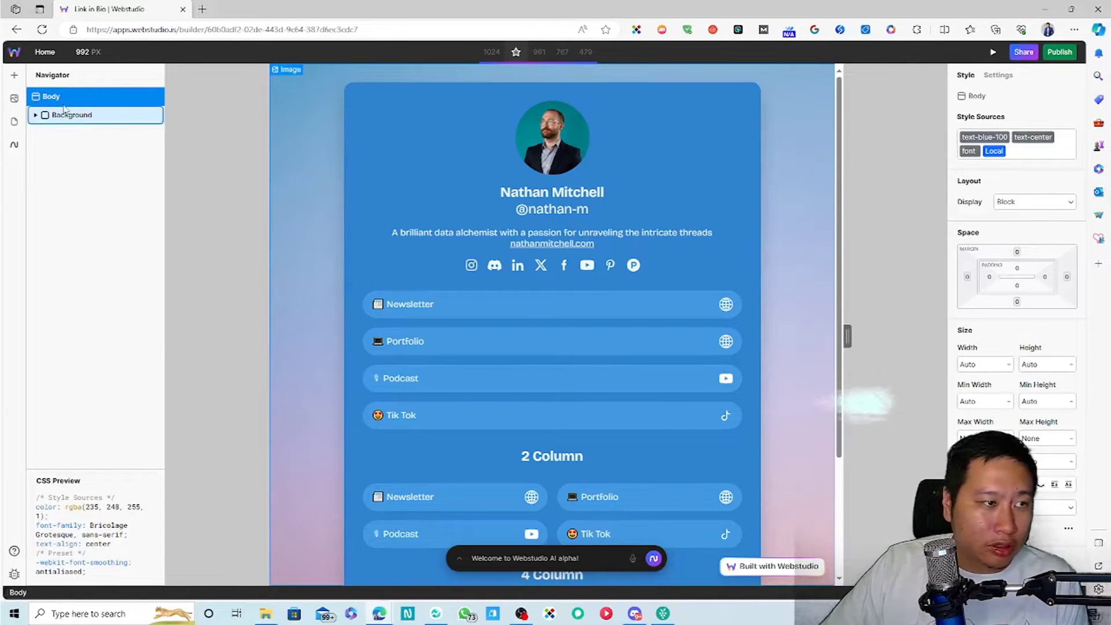
# Drag a Box from Components onto the card below the Tik Tok link.
pyautogui.click(14, 75)
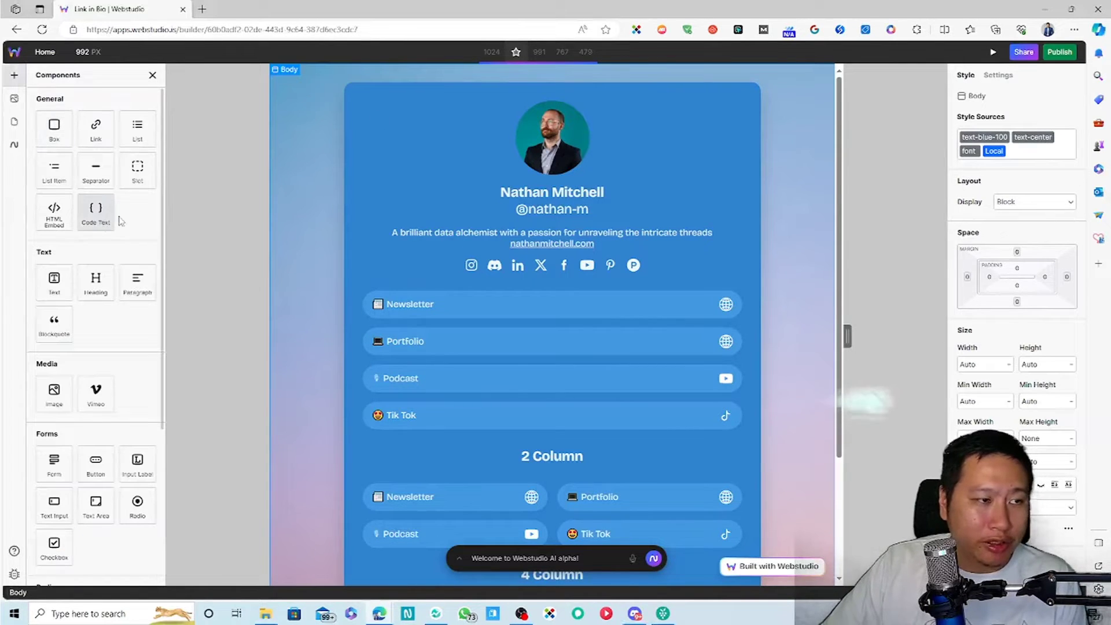
pyautogui.scroll(-3, 316, 336)
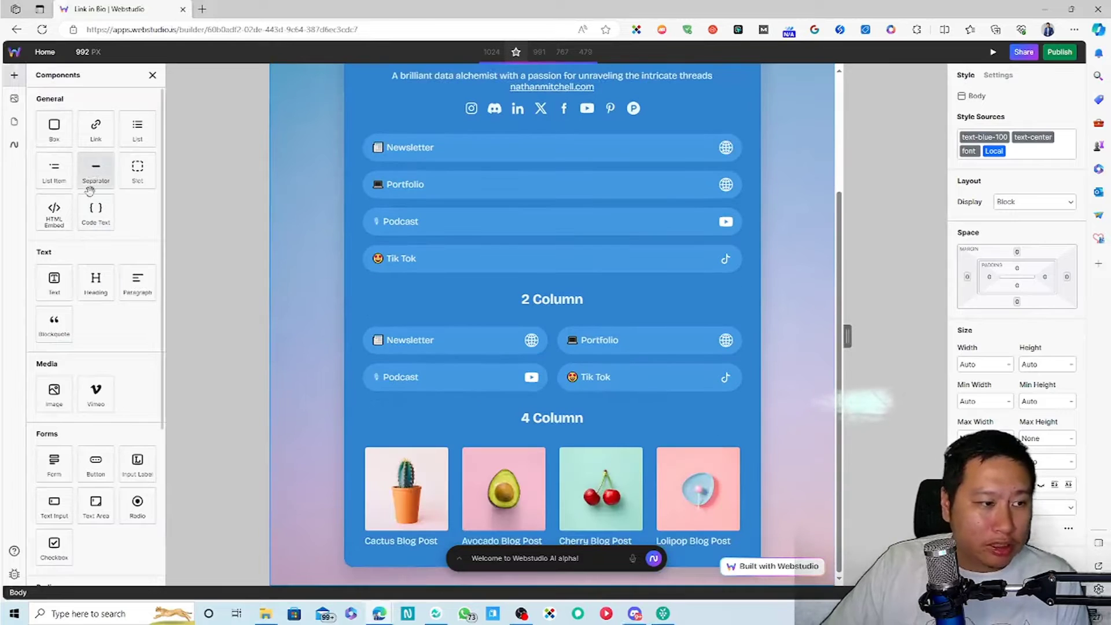
pyautogui.moveTo(58, 126); pyautogui.dragTo(532, 284)
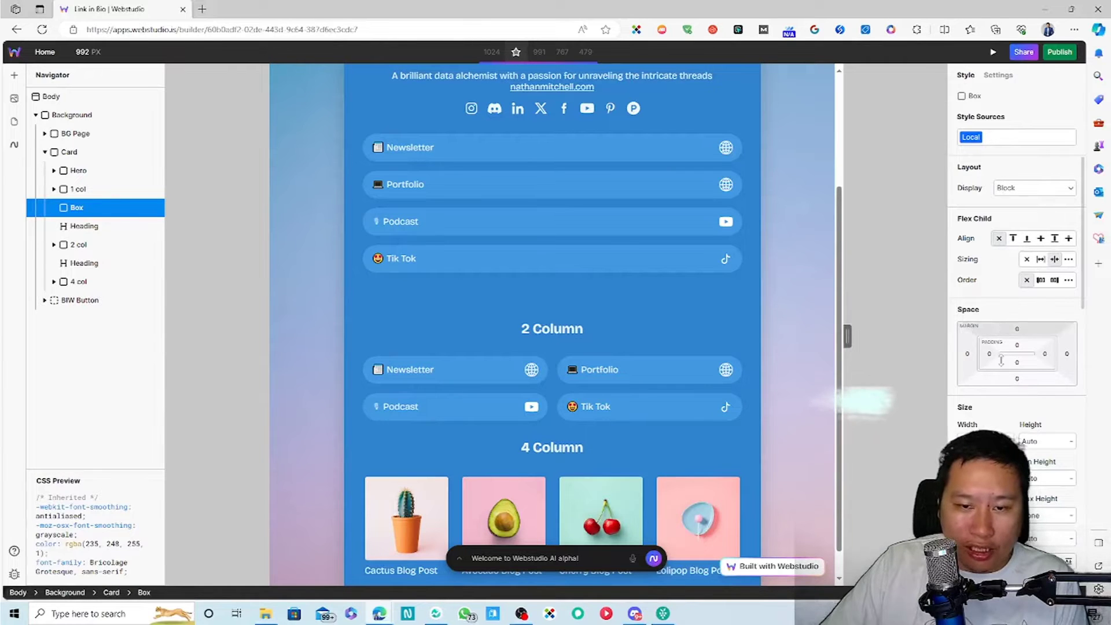
pyautogui.scroll(-10, 998, 351)
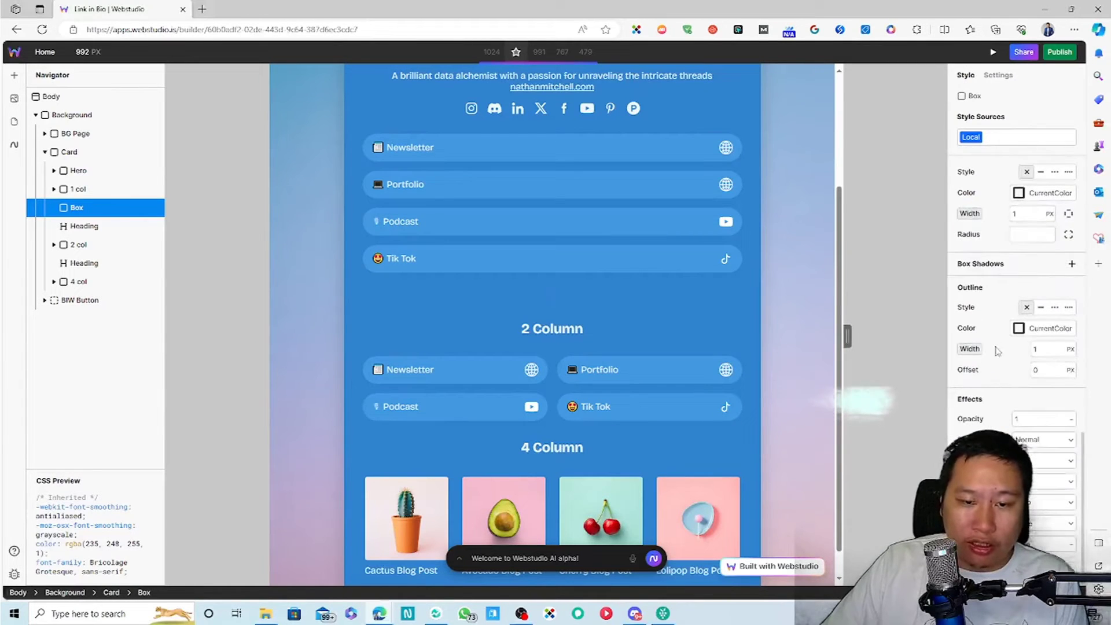
pyautogui.click(13, 74)
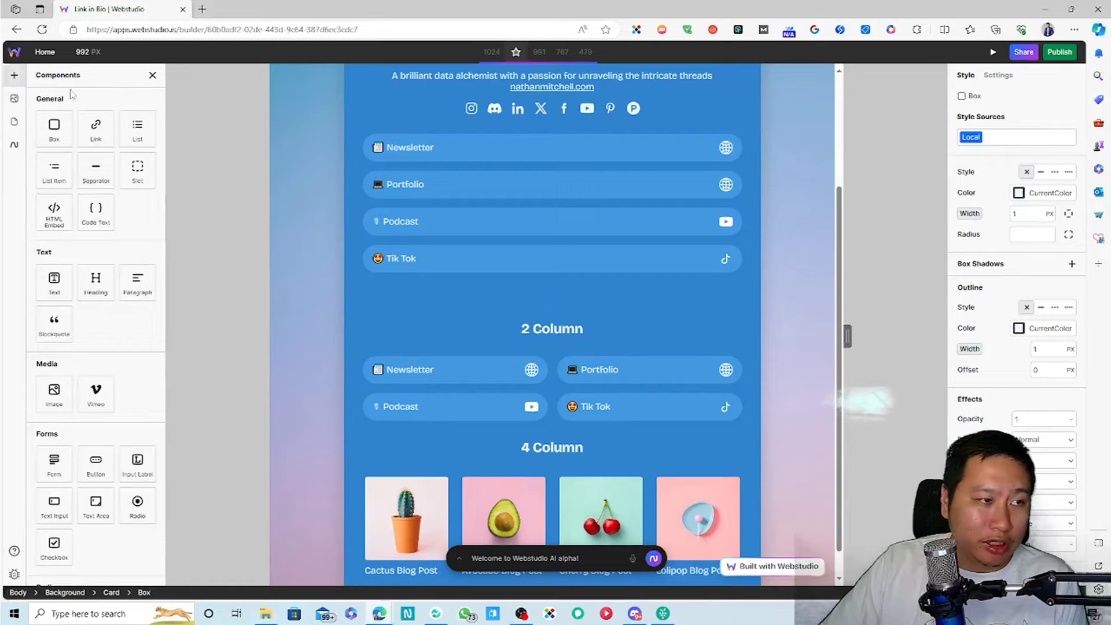
pyautogui.click(551, 297)
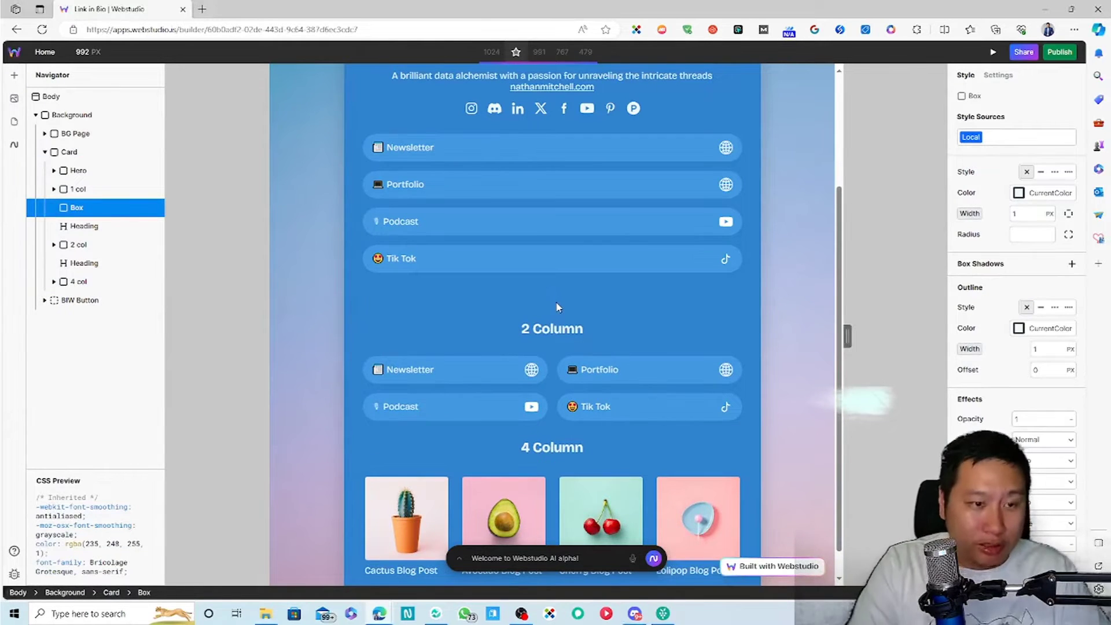
# Type the test text 't43t3' into the new box.
pyautogui.click(554, 305)
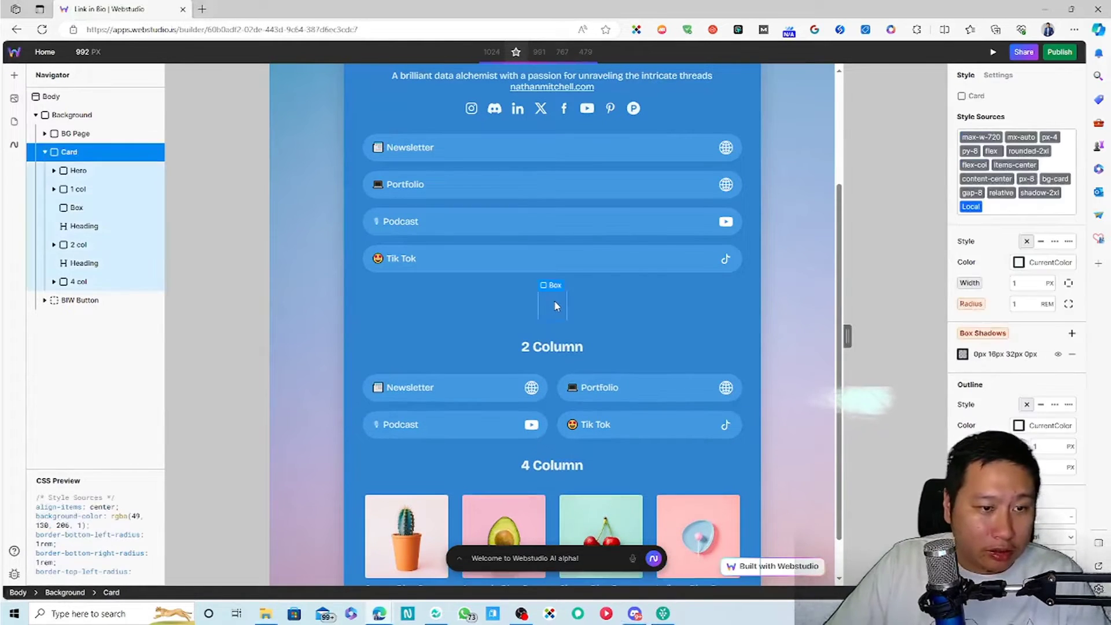
pyautogui.click(552, 301)
pyautogui.write('t43t3')
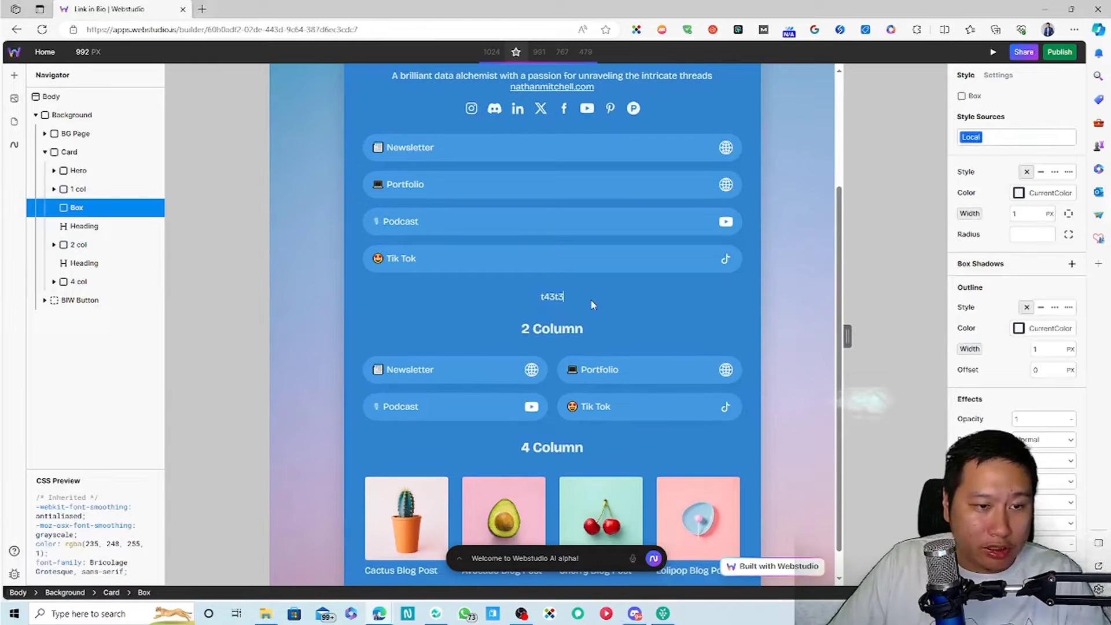
pyautogui.click(734, 323)
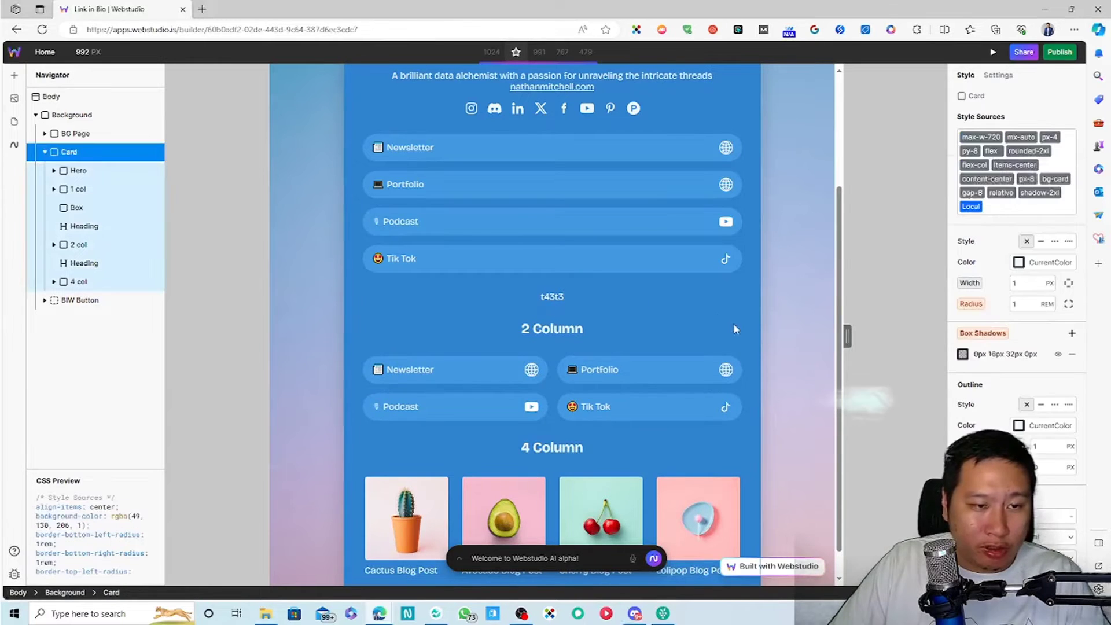
pyautogui.click(14, 74)
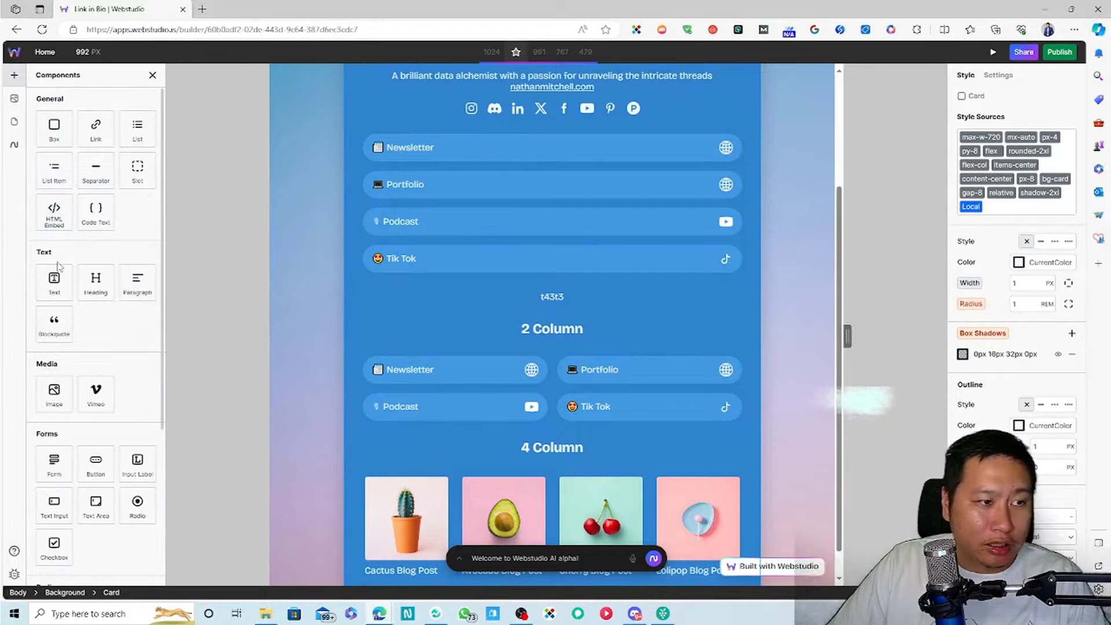
# Browse the project's assets and cancel an image upload.
pyautogui.scroll(-4, 87, 341)
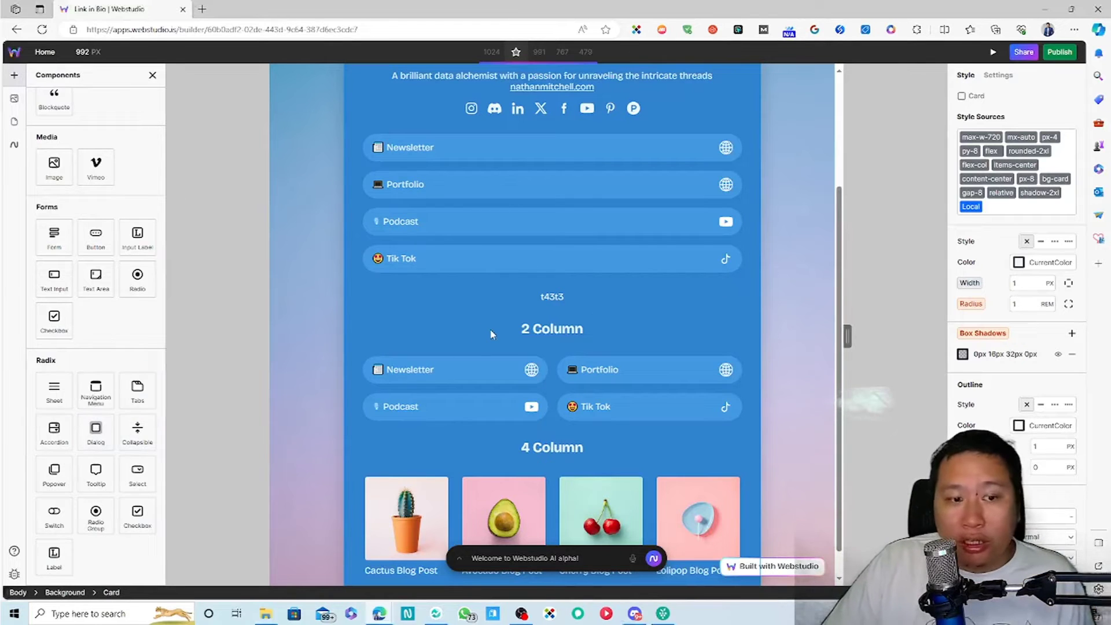
pyautogui.click(15, 99)
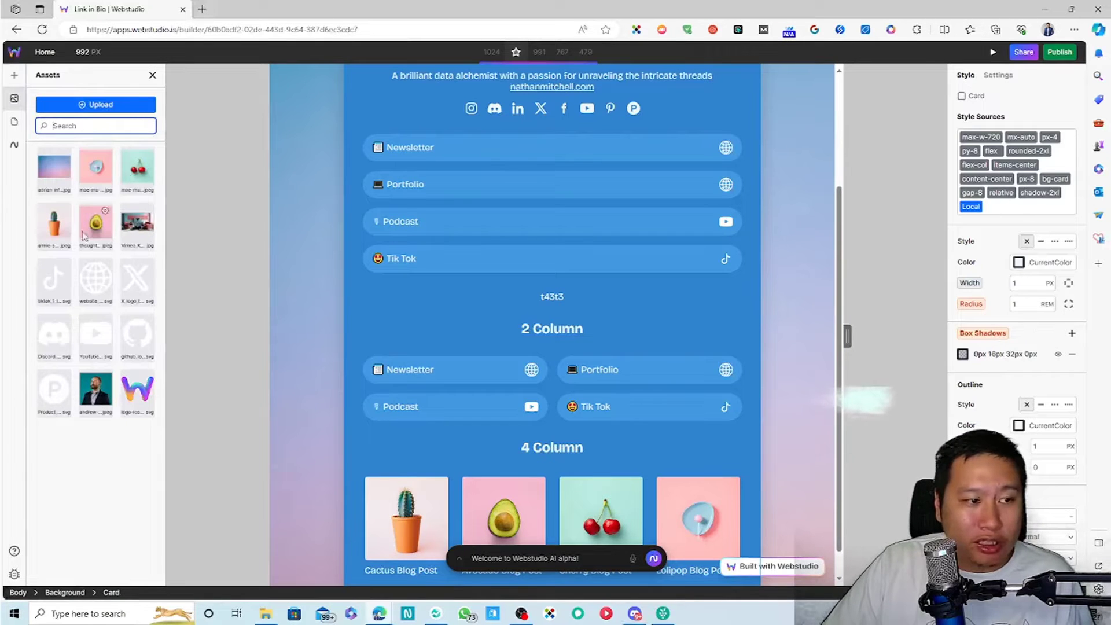
pyautogui.click(95, 105)
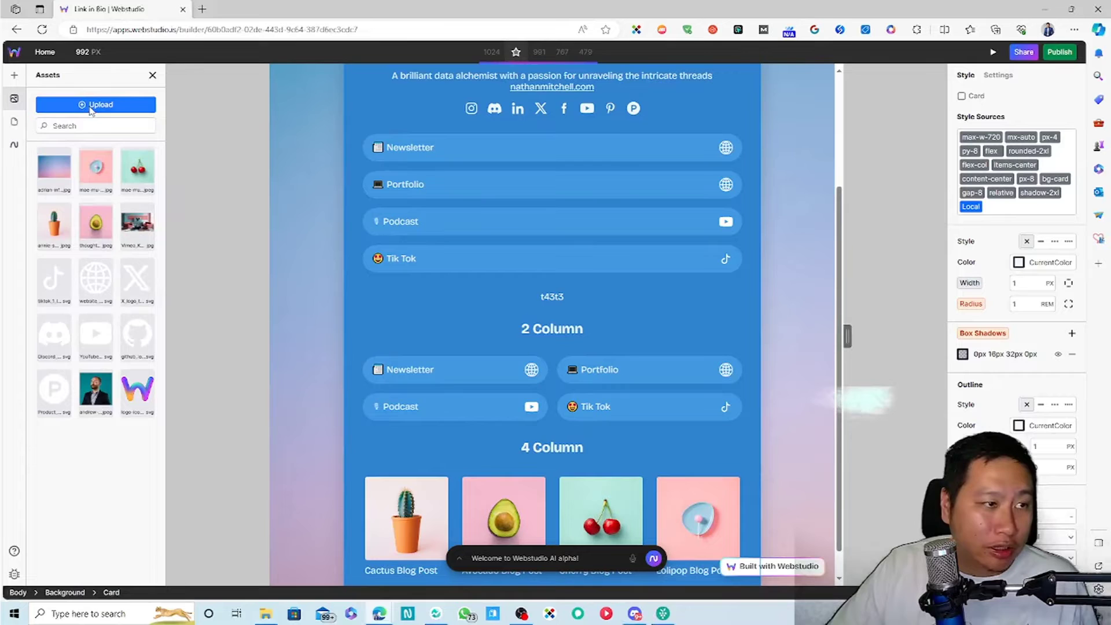
pyautogui.click(618, 9)
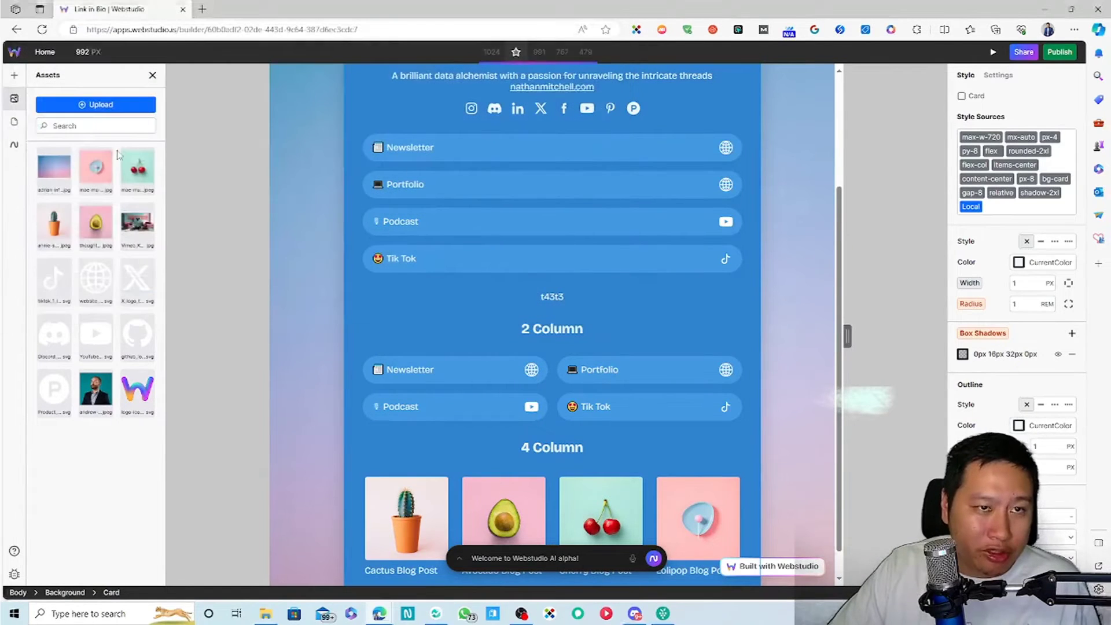
# Start a new page in Pages, then open live link-in-bio-8zqb7.wstd.io in a new tab.
pyautogui.click(15, 122)
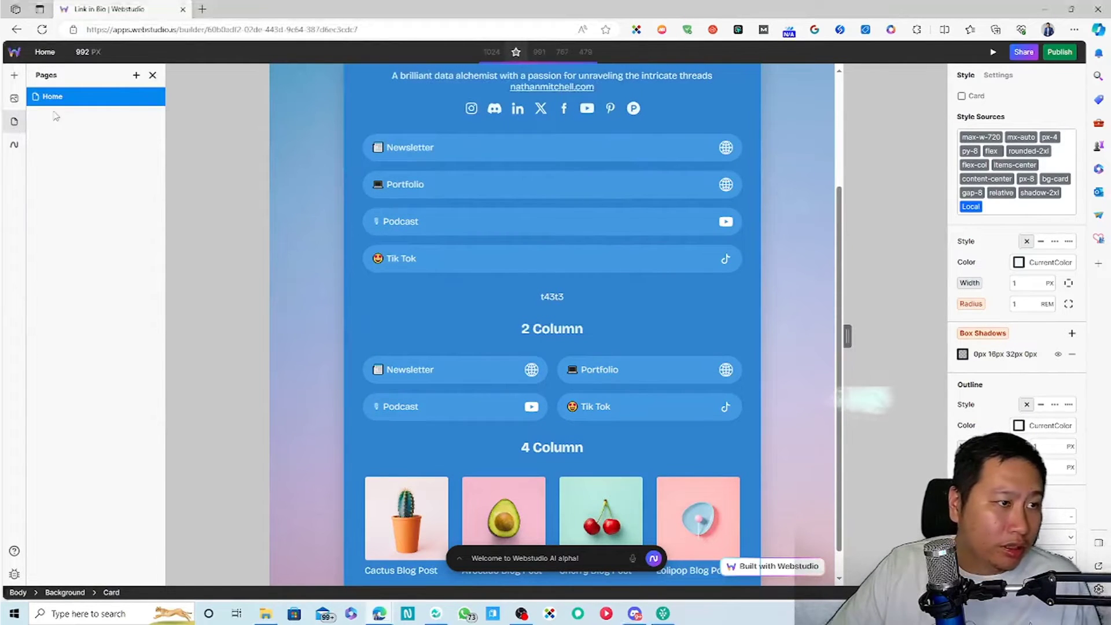
pyautogui.click(136, 75)
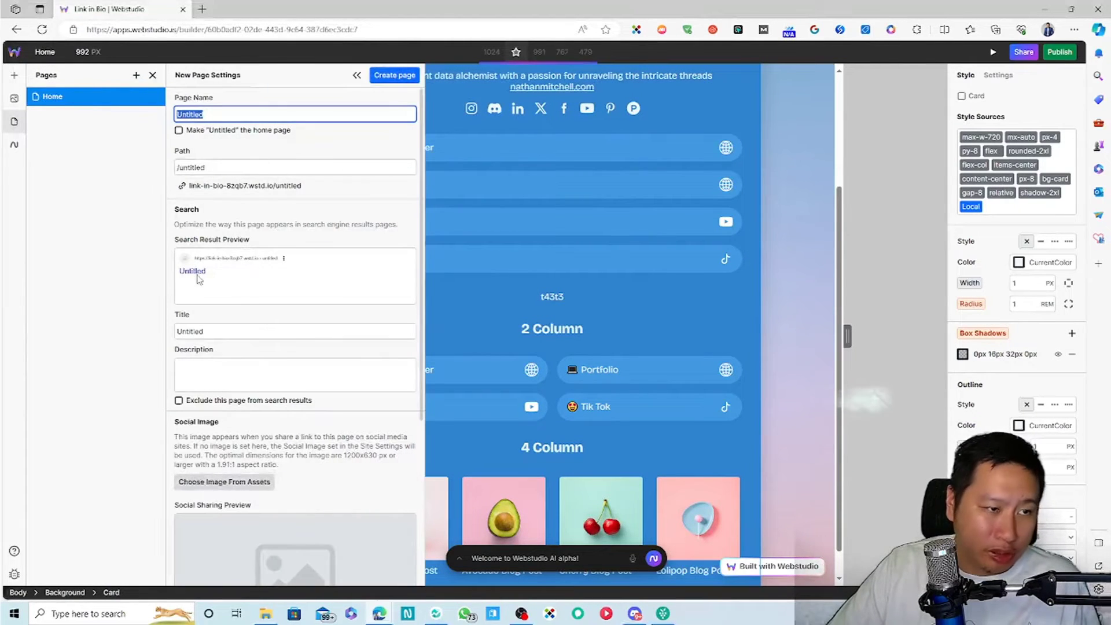
pyautogui.click(1060, 52)
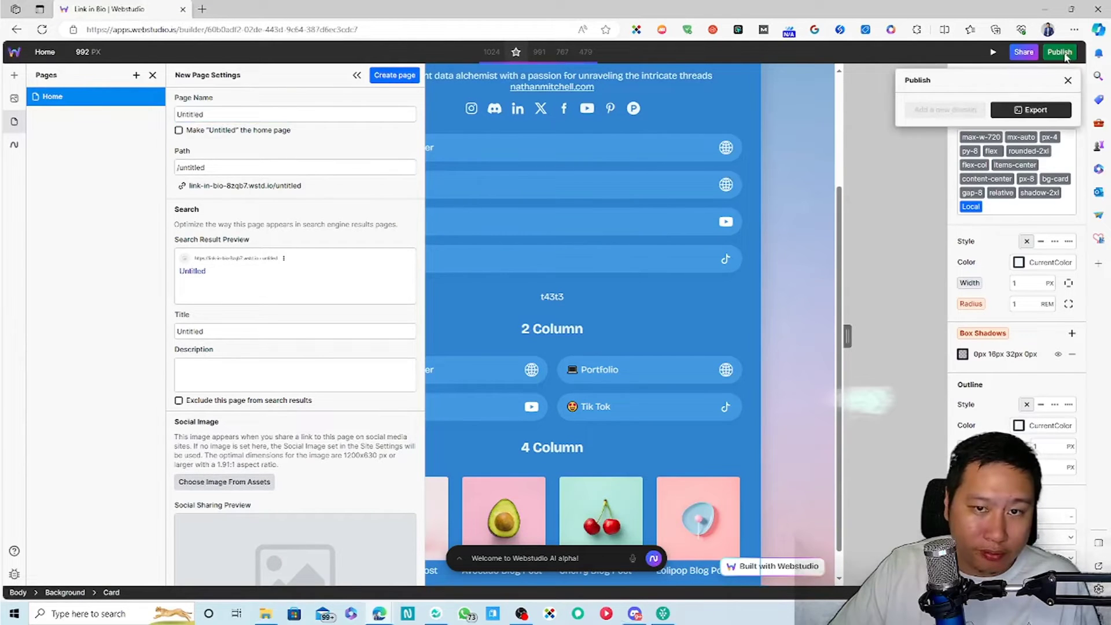
pyautogui.click(1067, 104)
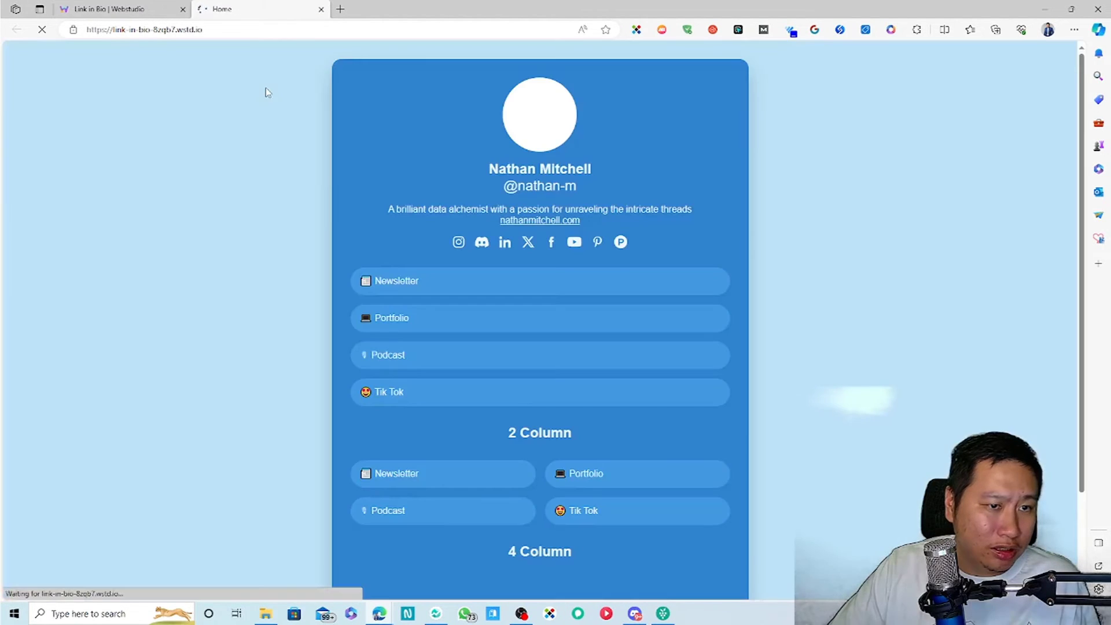
# Scroll the live Link in Bio page, which lacks the test text, then return to the builder.
pyautogui.scroll(-2, 762, 451)
pyautogui.scroll(2, 602, 404)
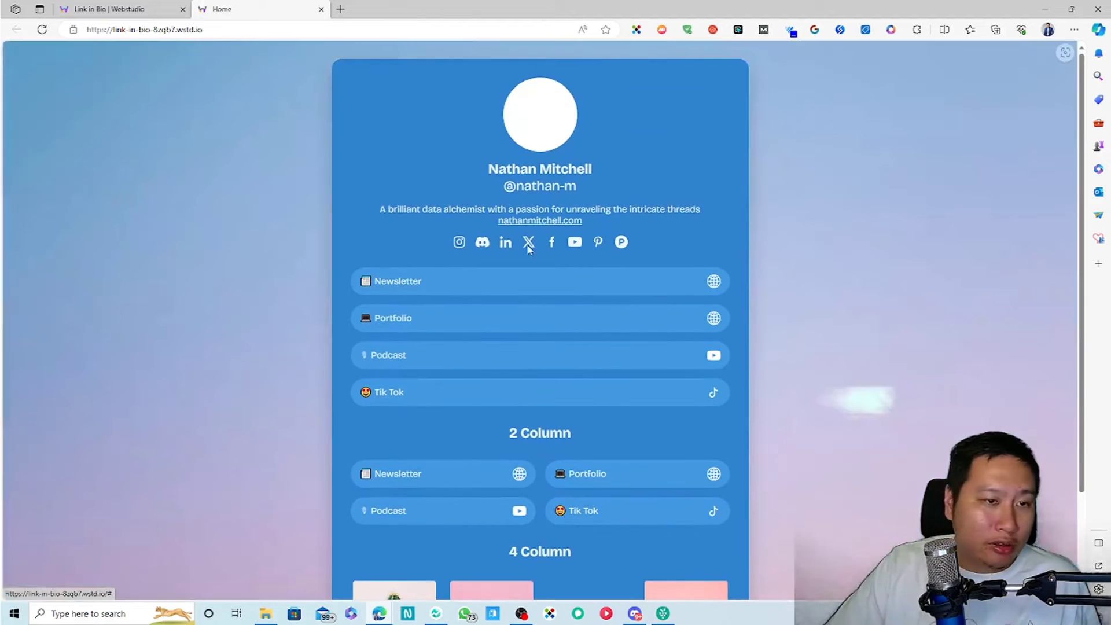
pyautogui.scroll(-1, 592, 412)
pyautogui.scroll(2, 590, 412)
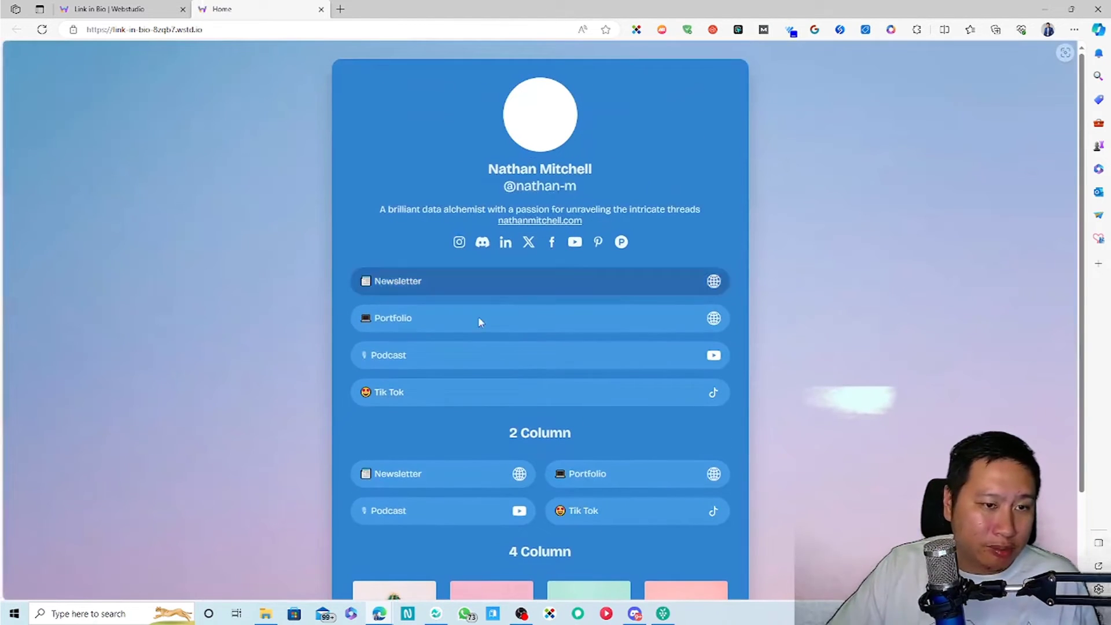
pyautogui.click(110, 8)
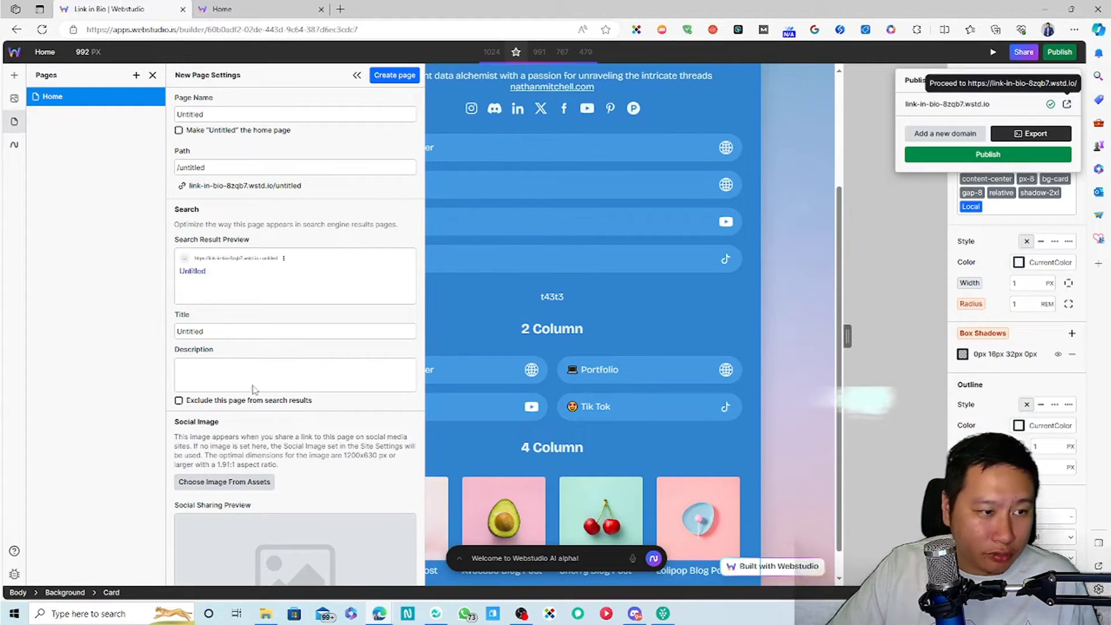
# Review the new page's Title and Description settings, left as 'Untitled' at /untitled.
pyautogui.click(212, 169)
pyautogui.moveTo(191, 271); pyautogui.dragTo(210, 279)
pyautogui.click(206, 281)
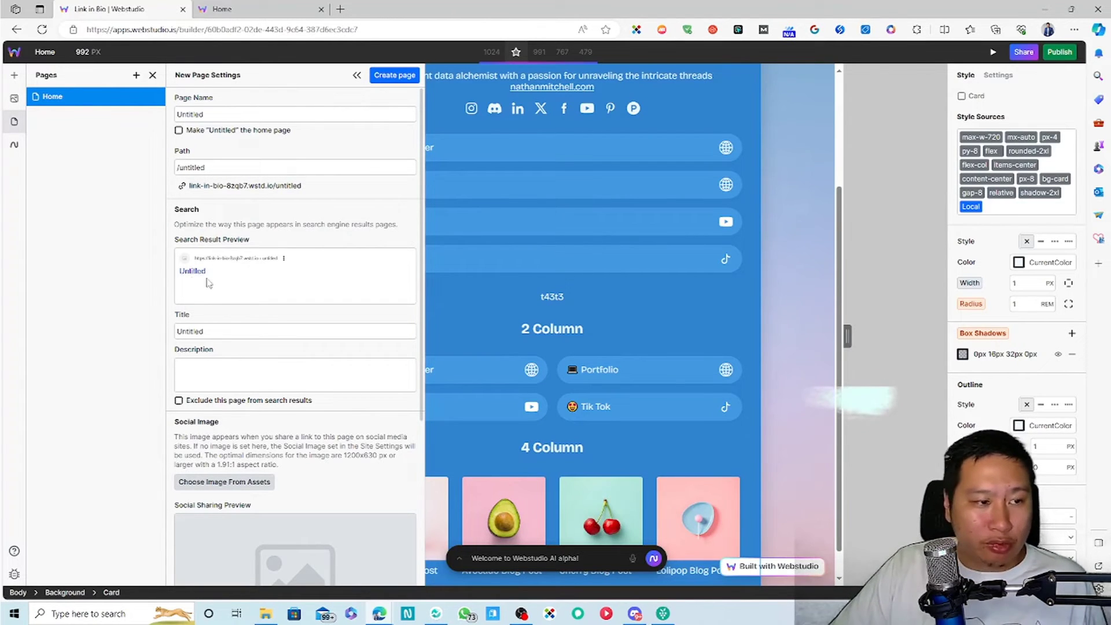
pyautogui.doubleClick(226, 334)
pyautogui.click(229, 362)
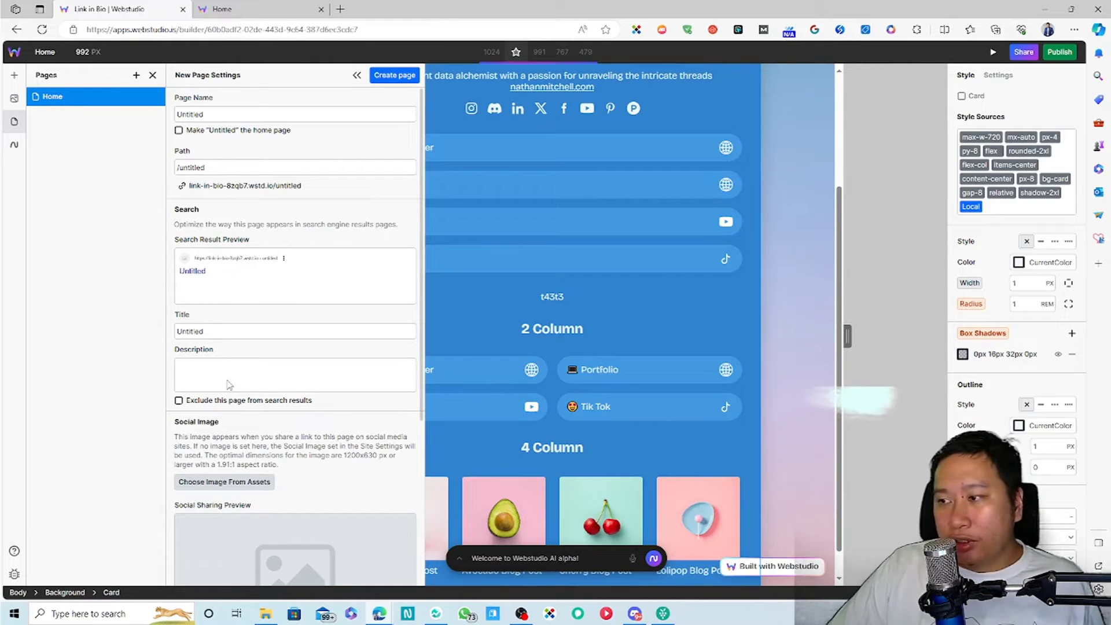
pyautogui.scroll(-4, 231, 347)
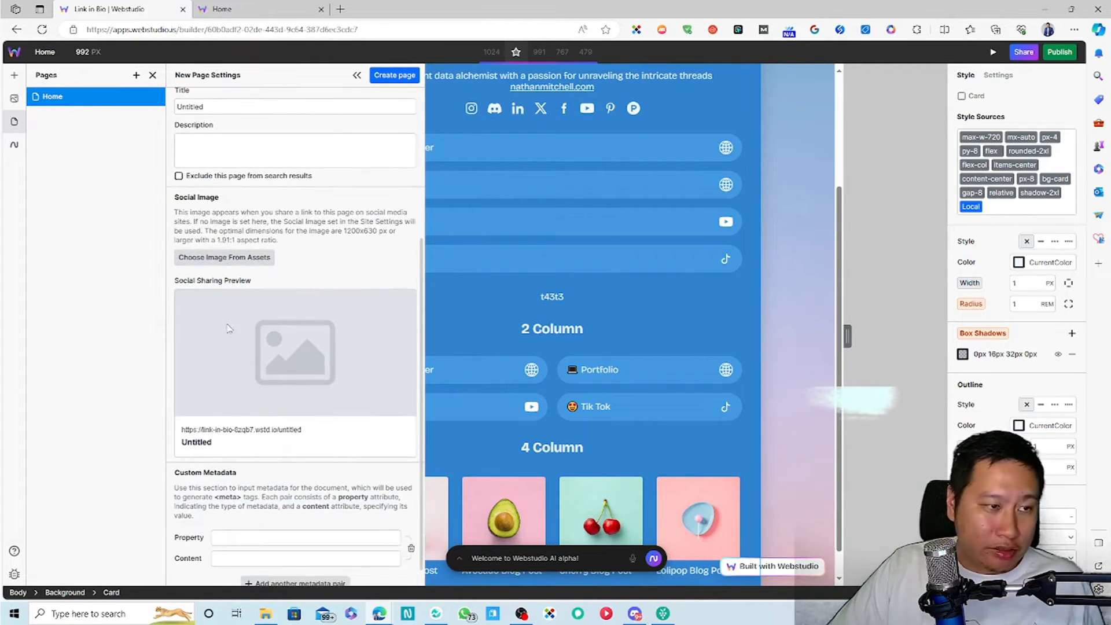
pyautogui.scroll(-1, 203, 382)
pyautogui.scroll(4, 219, 521)
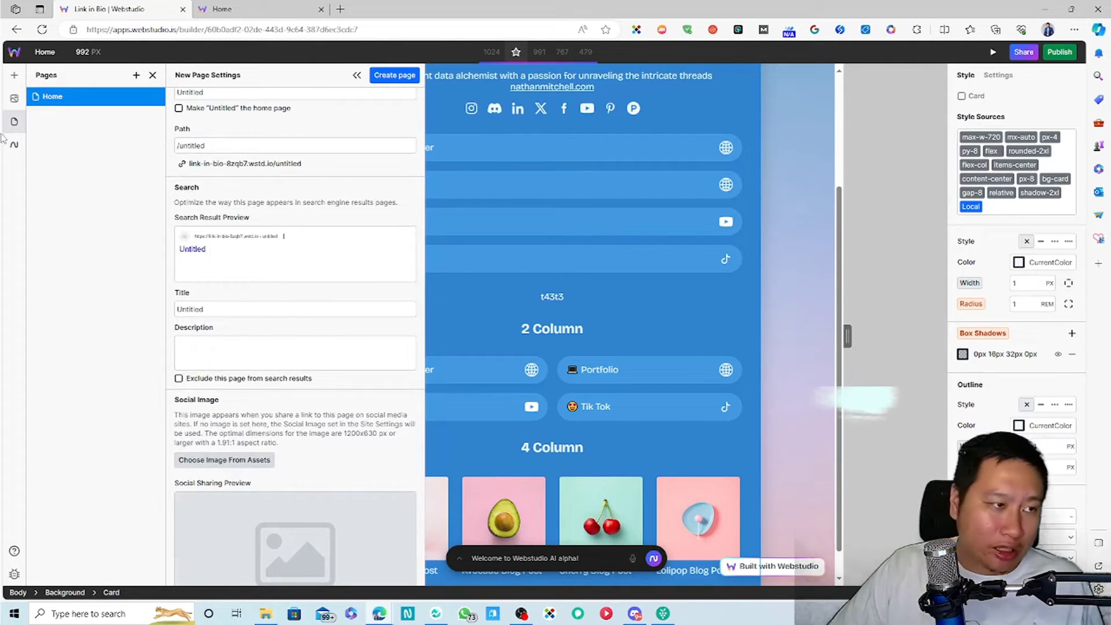
pyautogui.click(15, 147)
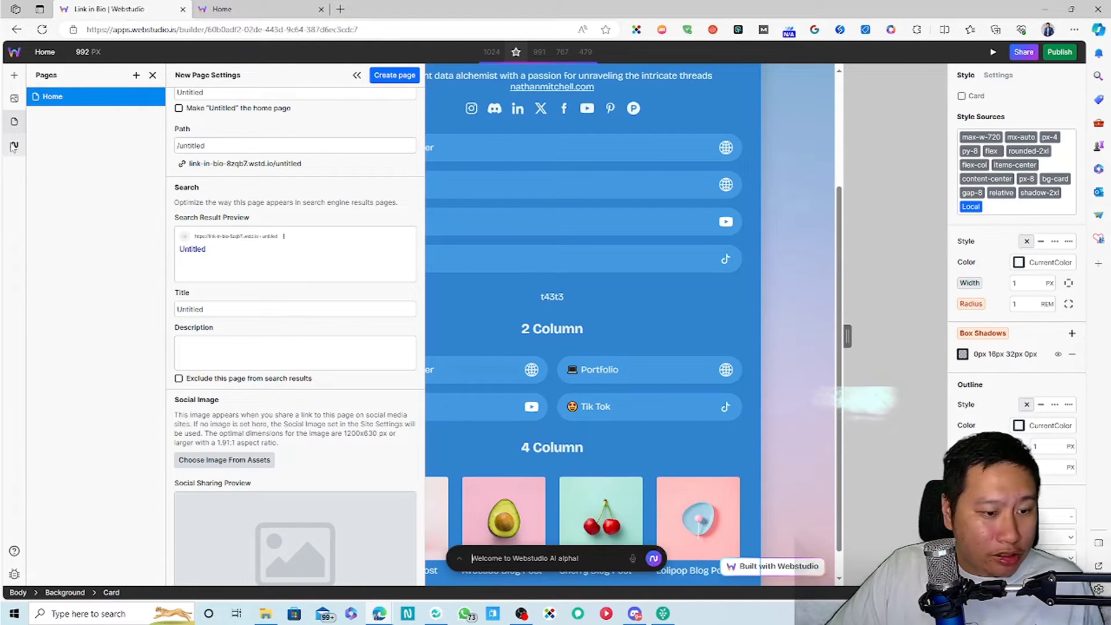
# Generate a blurred mountain hero in the card by reusing the earlier AI prompt.
pyautogui.moveTo(593, 560)
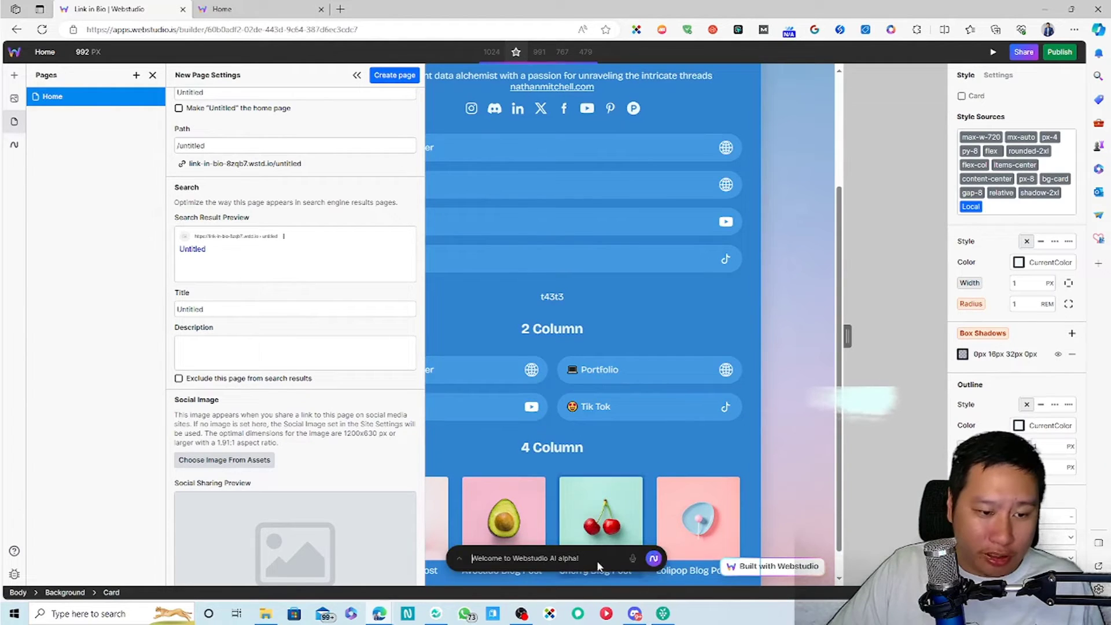
pyautogui.click(461, 558)
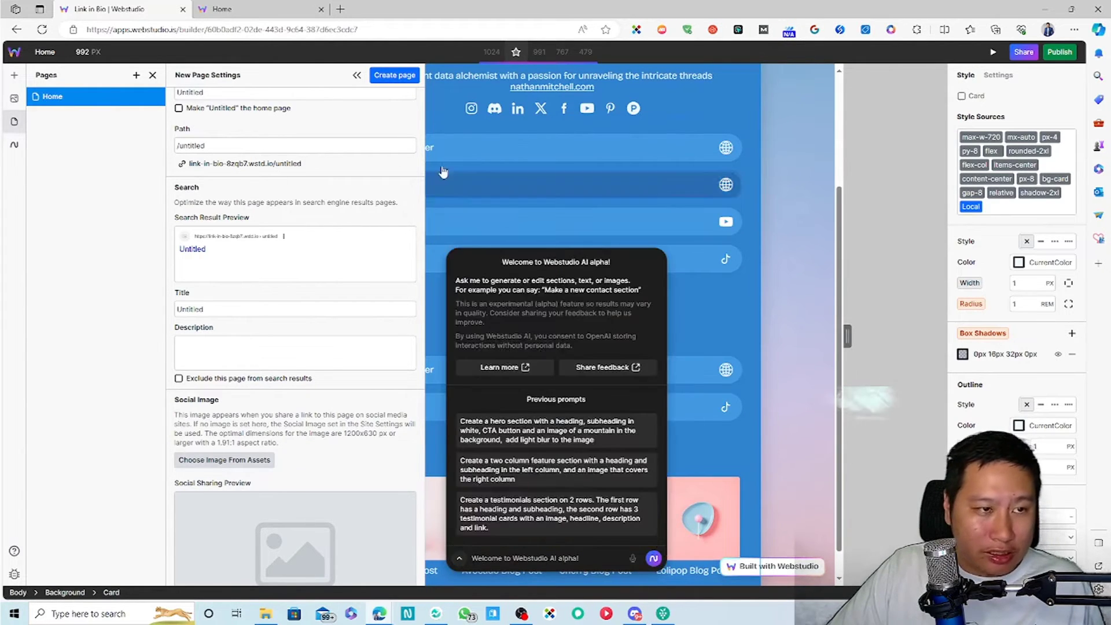
pyautogui.click(357, 76)
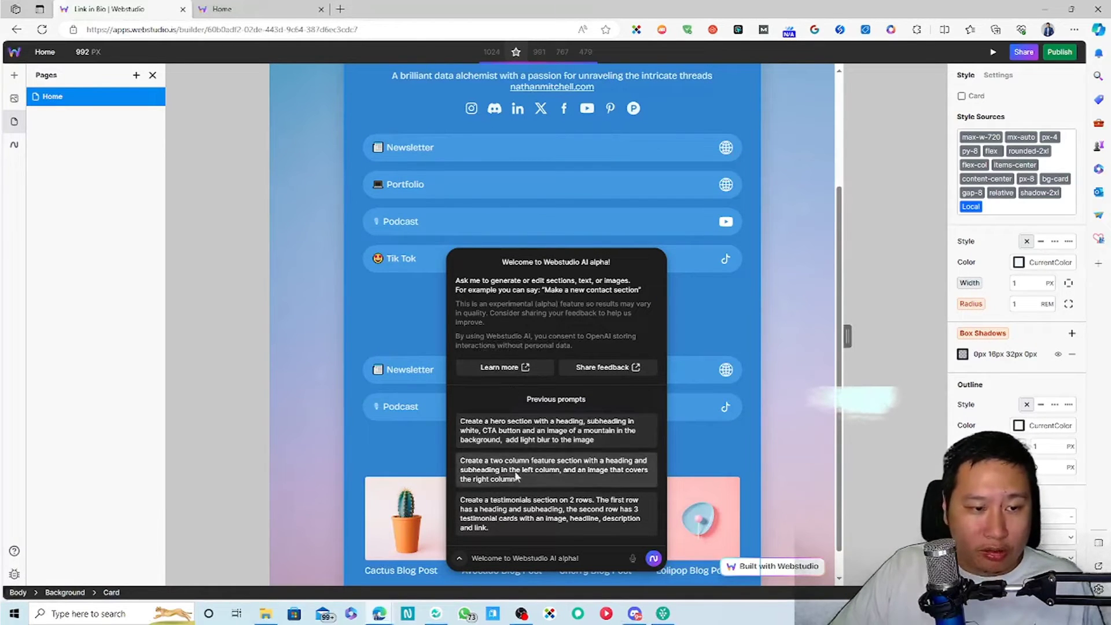
pyautogui.click(532, 443)
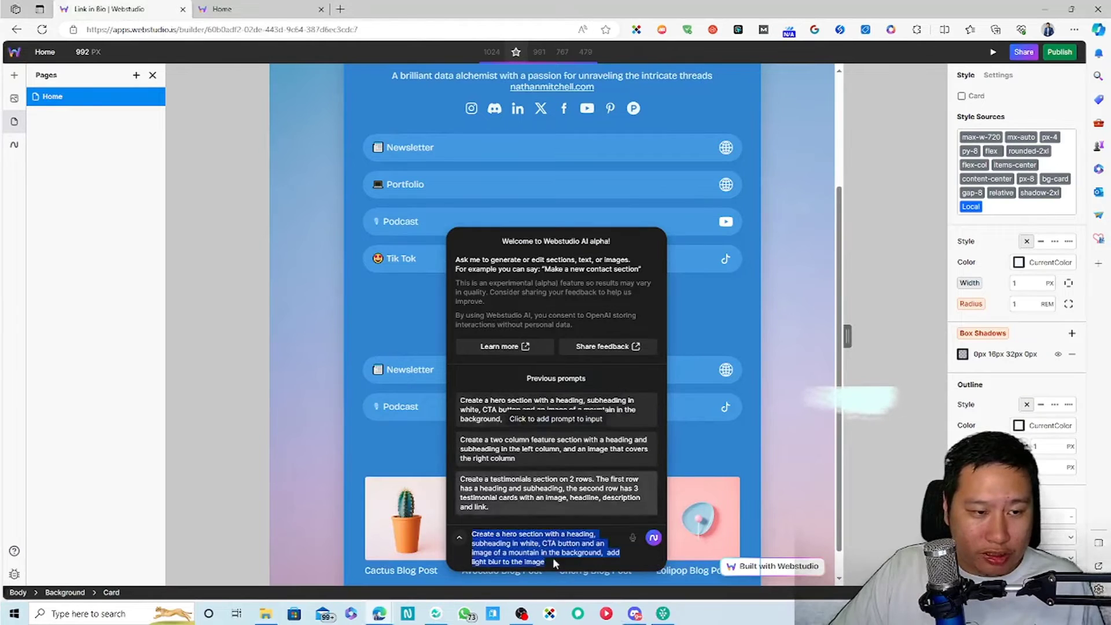
pyautogui.click(653, 537)
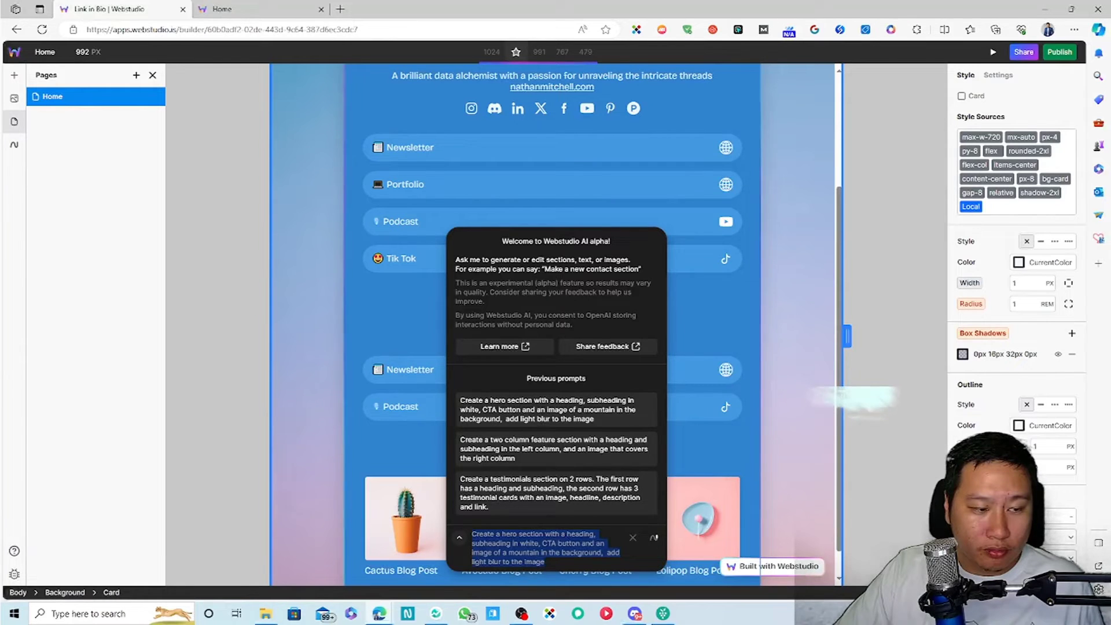
# Inspect the generated hero's mountain image and 'Start Adventure' button.
pyautogui.click(633, 538)
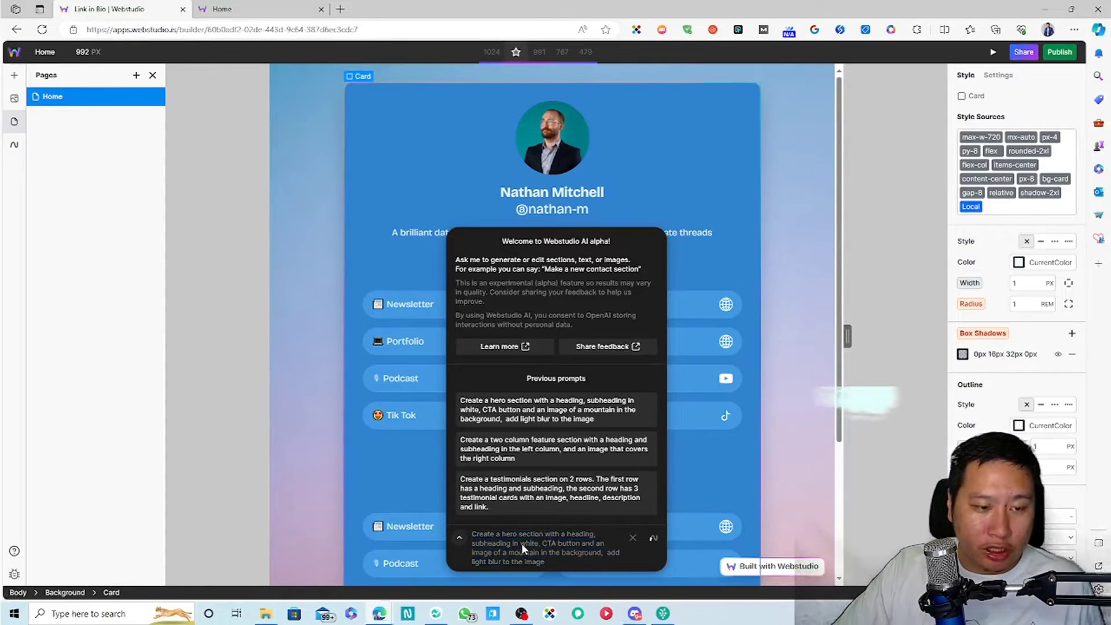
pyautogui.scroll(-1, 578, 496)
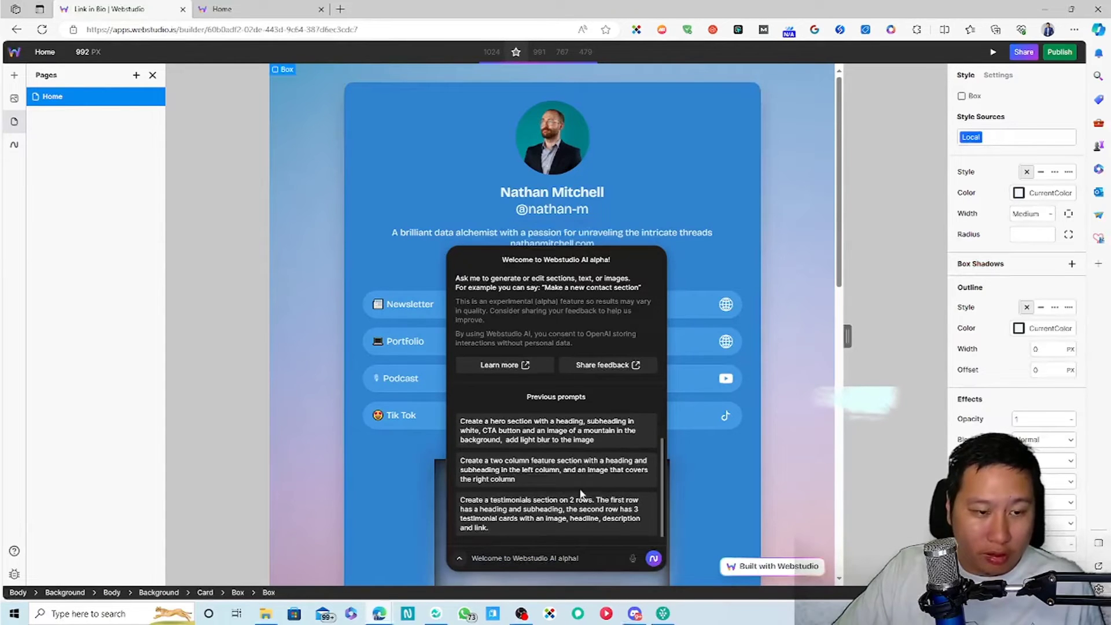
pyautogui.scroll(-5, 703, 346)
pyautogui.scroll(5, 703, 346)
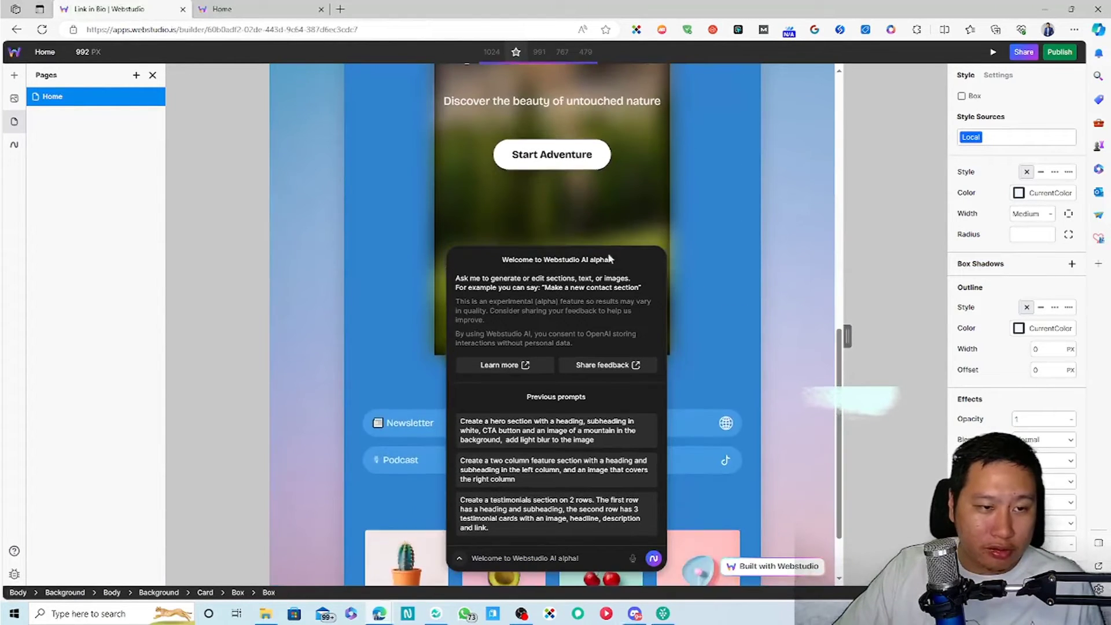
pyautogui.click(702, 218)
pyautogui.click(683, 229)
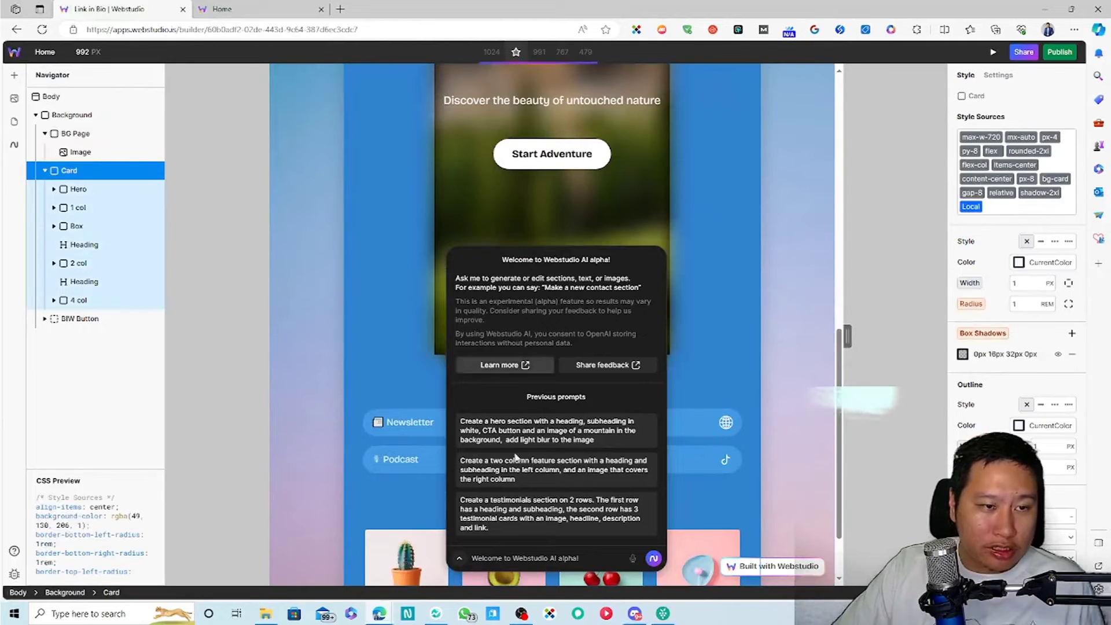
pyautogui.click(460, 559)
pyautogui.scroll(3, 538, 466)
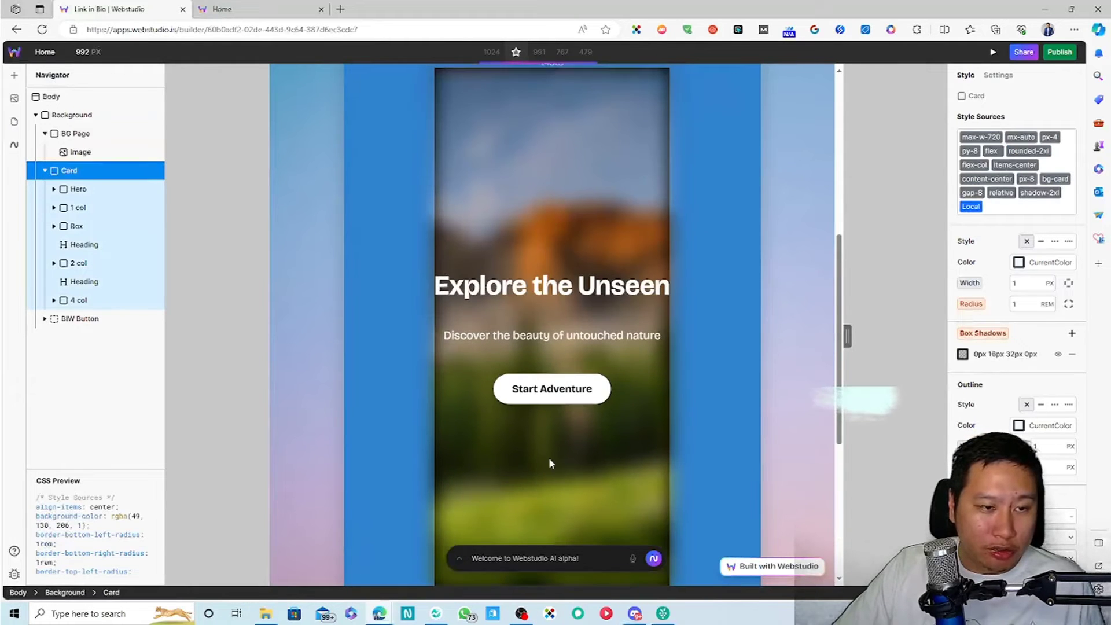
pyautogui.click(543, 236)
pyautogui.click(541, 390)
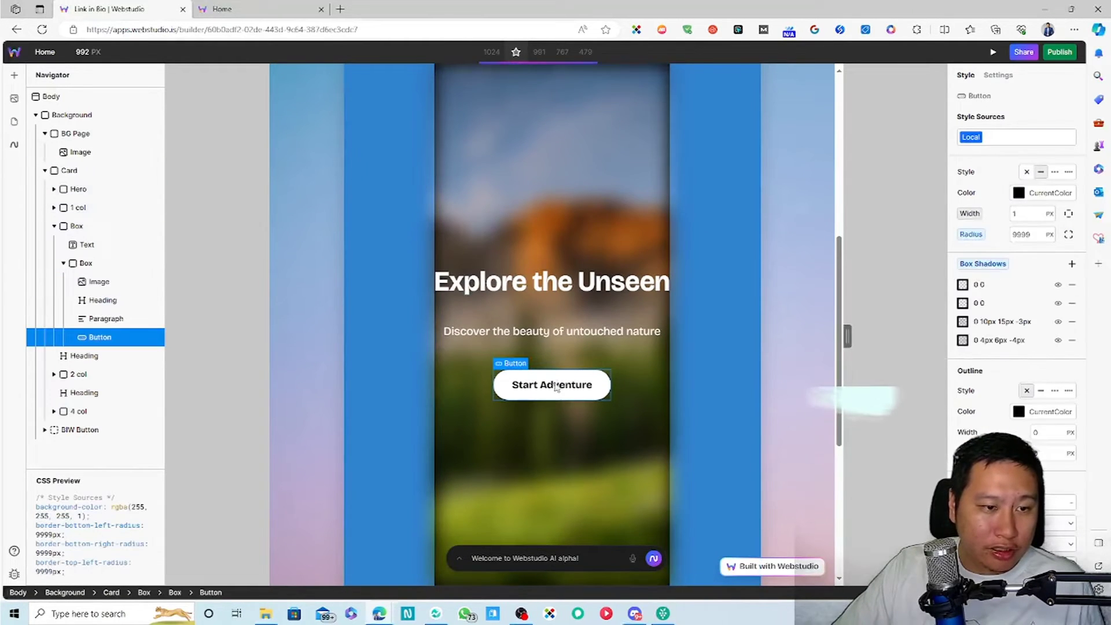
pyautogui.scroll(3, 531, 374)
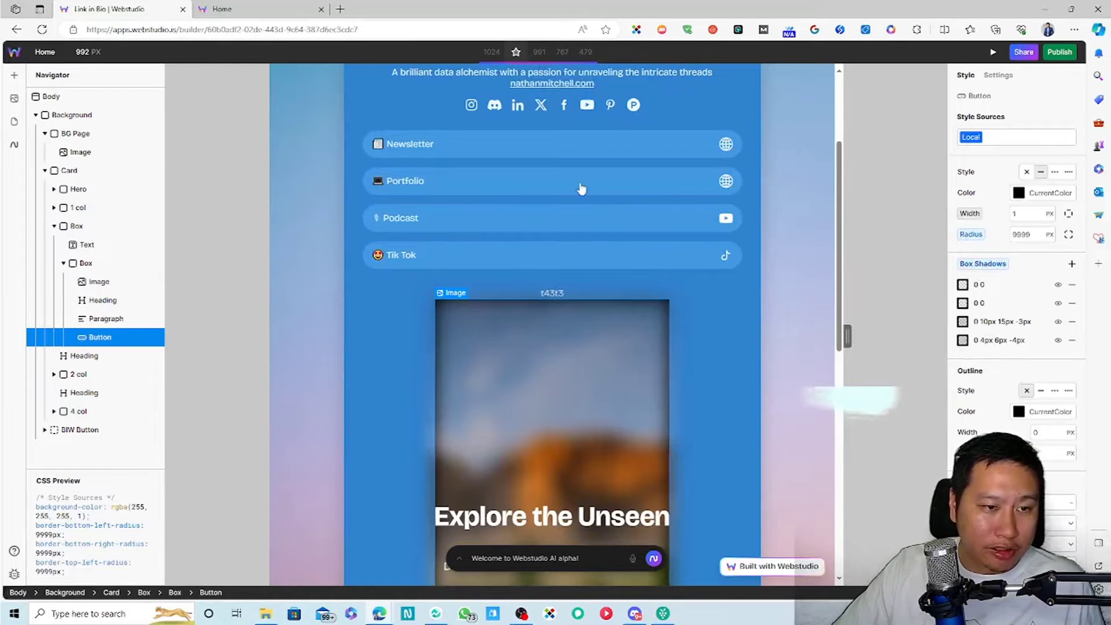
# Republish the Link In Bio site with the new hero to link-in-bio-8zqb7.wstd.io.
pyautogui.click(1060, 52)
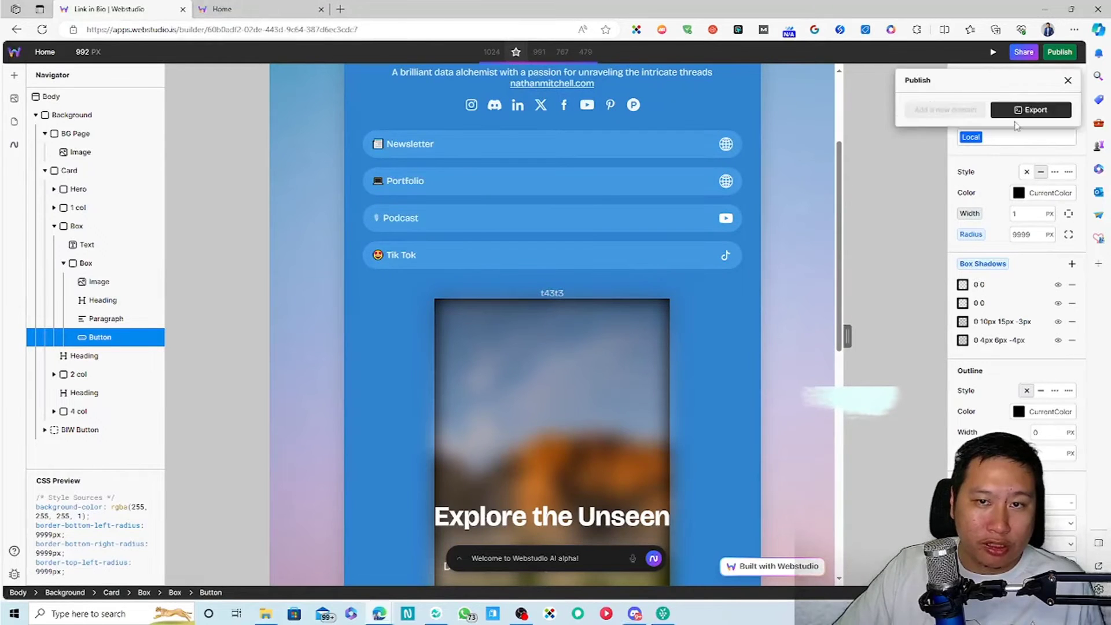
pyautogui.click(962, 158)
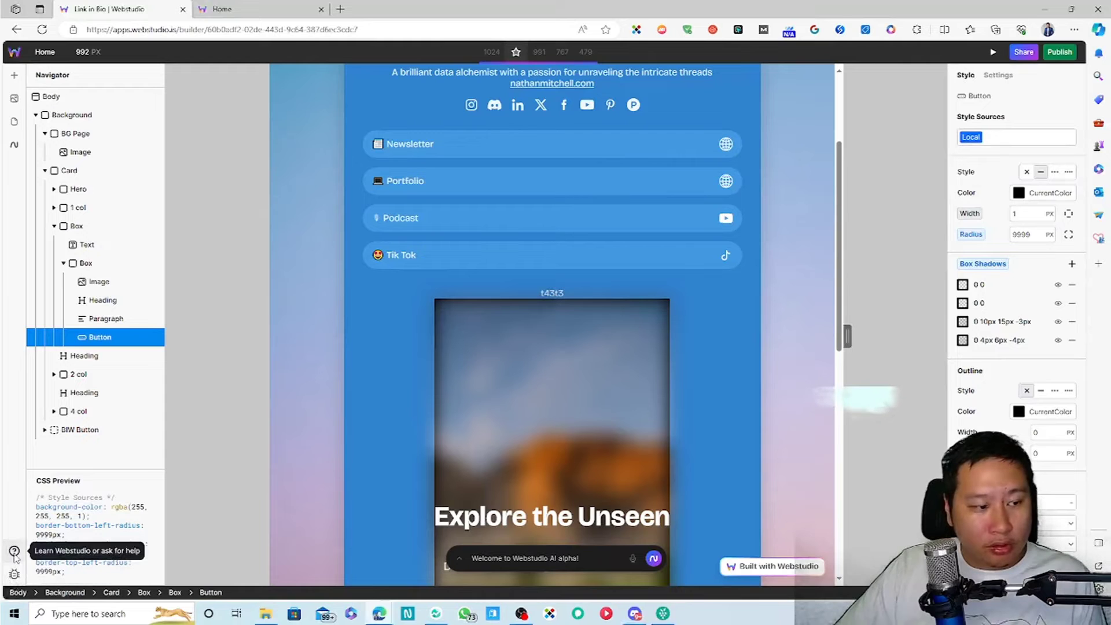
pyautogui.click(1060, 51)
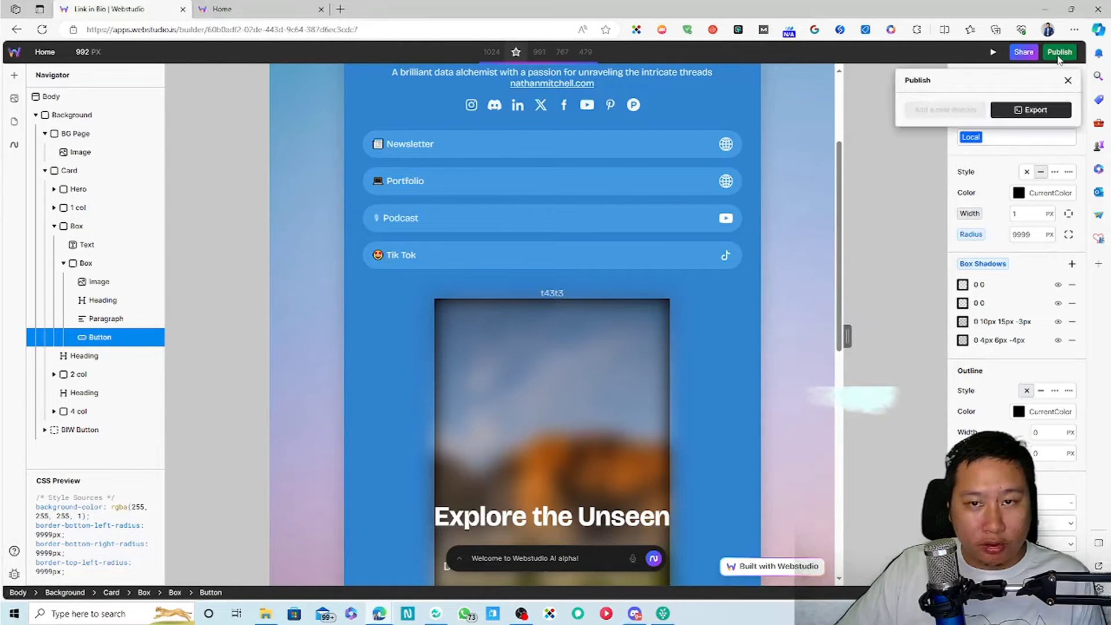
pyautogui.click(882, 224)
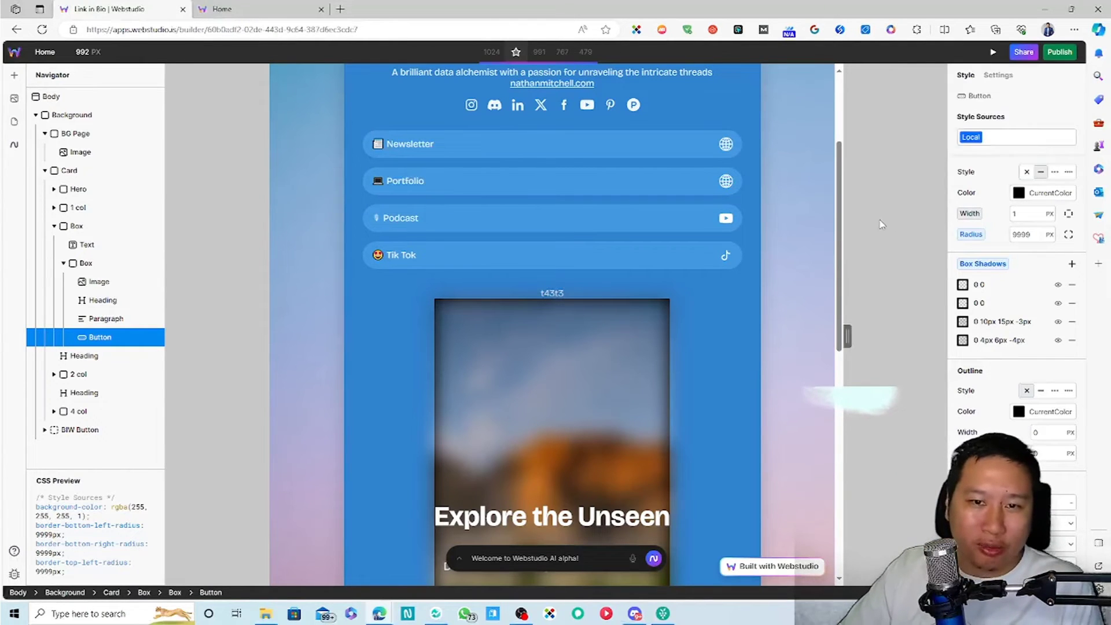
# Compare the live site with the builder, checking the Publish options in between.
pyautogui.click(246, 7)
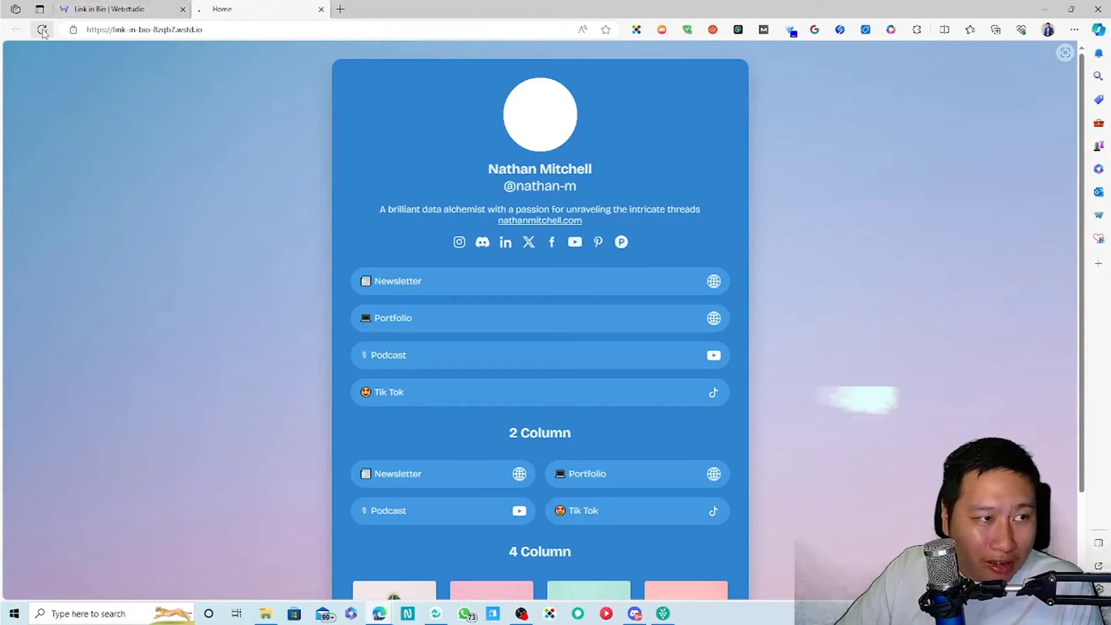
pyautogui.click(116, 7)
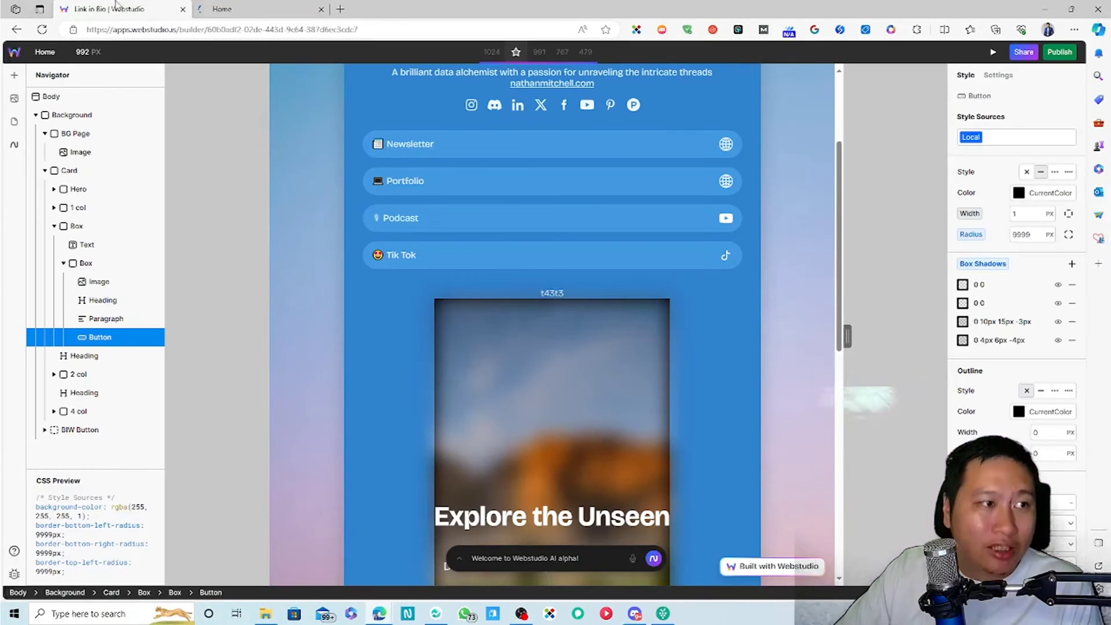
pyautogui.click(1041, 52)
pyautogui.click(904, 241)
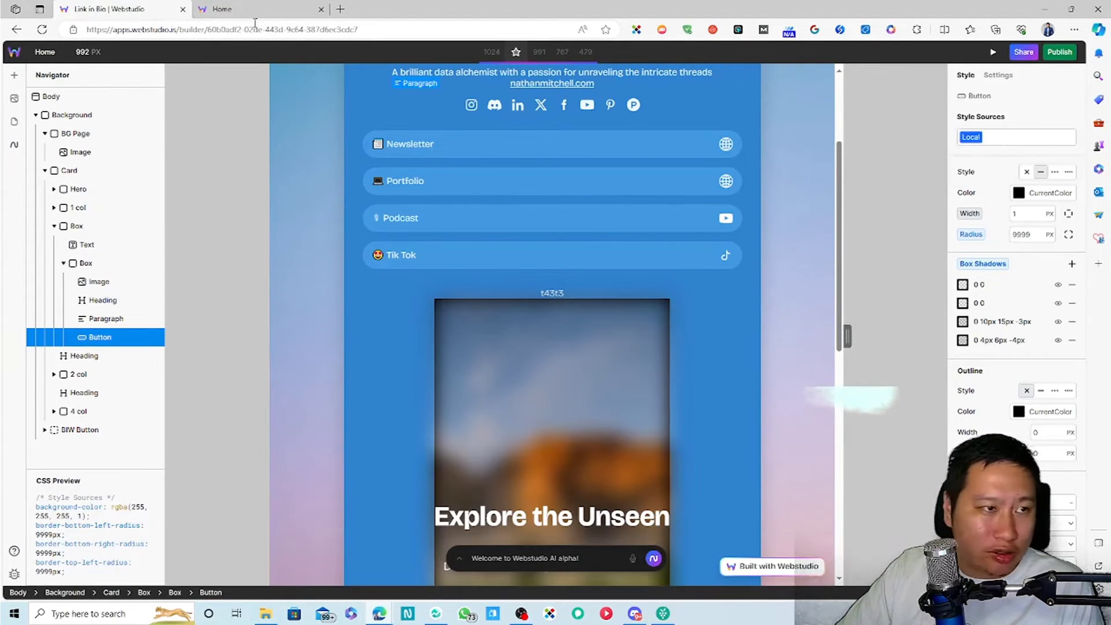
pyautogui.click(231, 7)
pyautogui.scroll(-2, 283, 55)
pyautogui.click(155, 6)
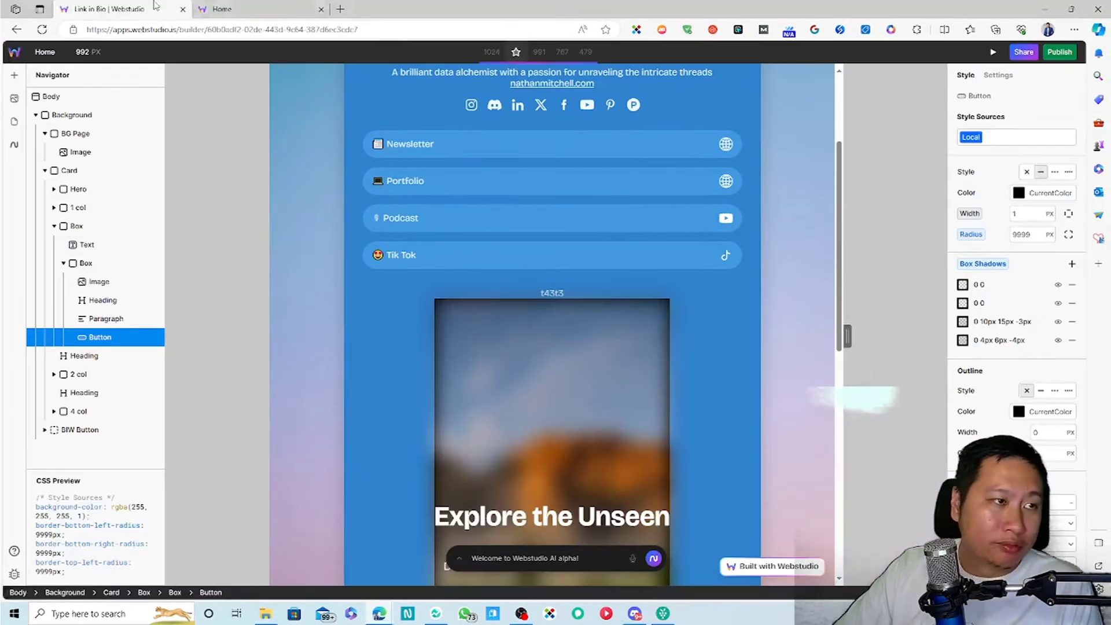
pyautogui.click(1051, 52)
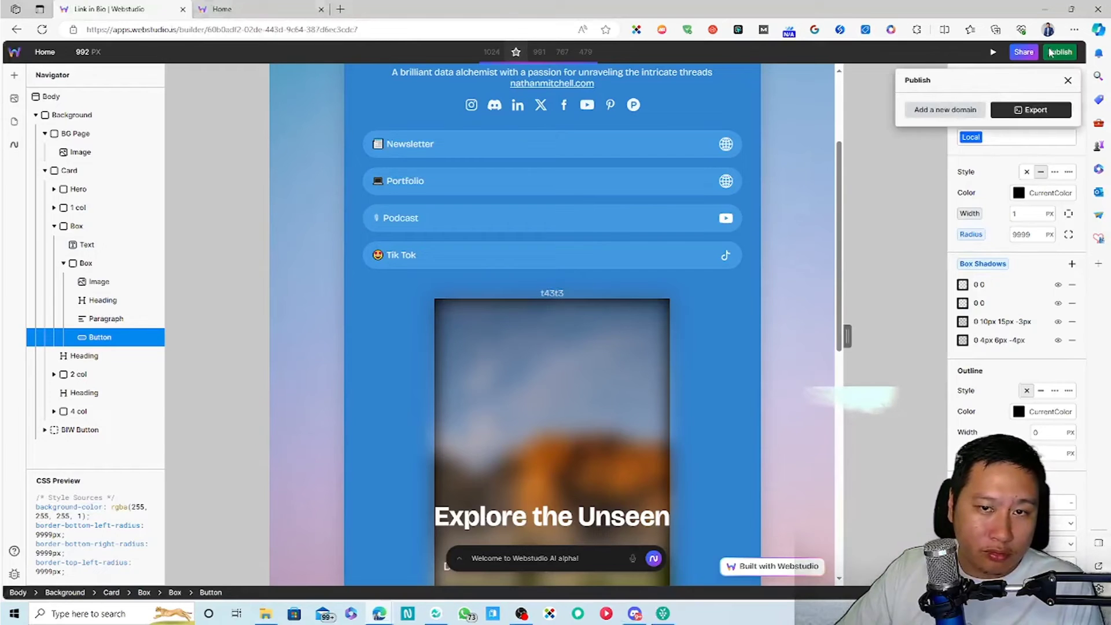
pyautogui.click(896, 314)
# Open and dismiss the main menu and Publish popover, then scroll the canvas.
pyautogui.click(15, 52)
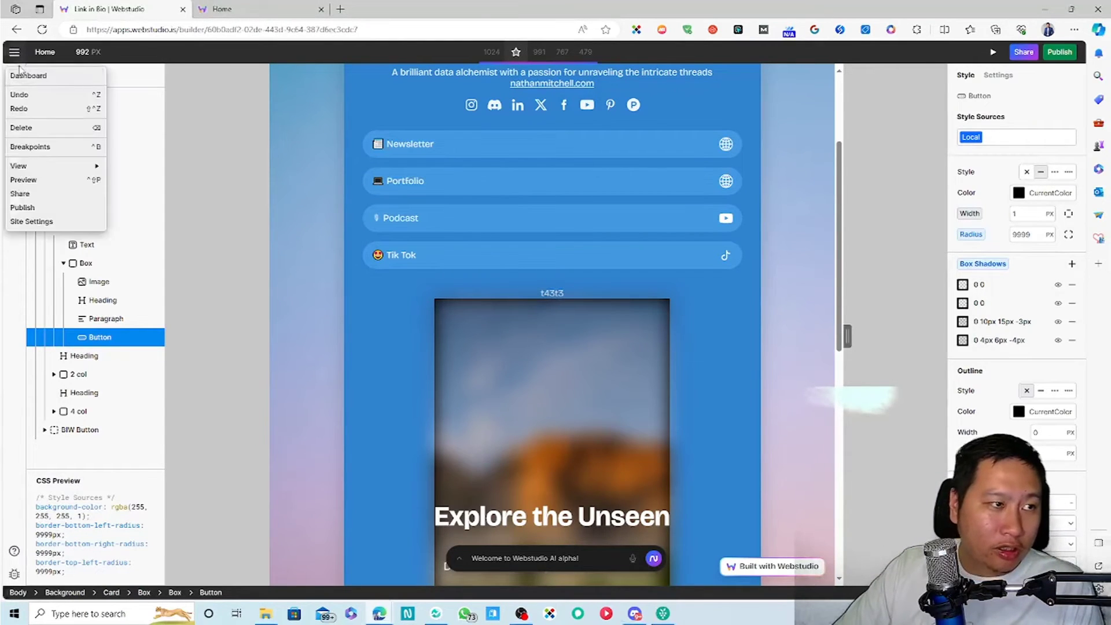
pyautogui.rightClick(23, 76)
pyautogui.click(278, 176)
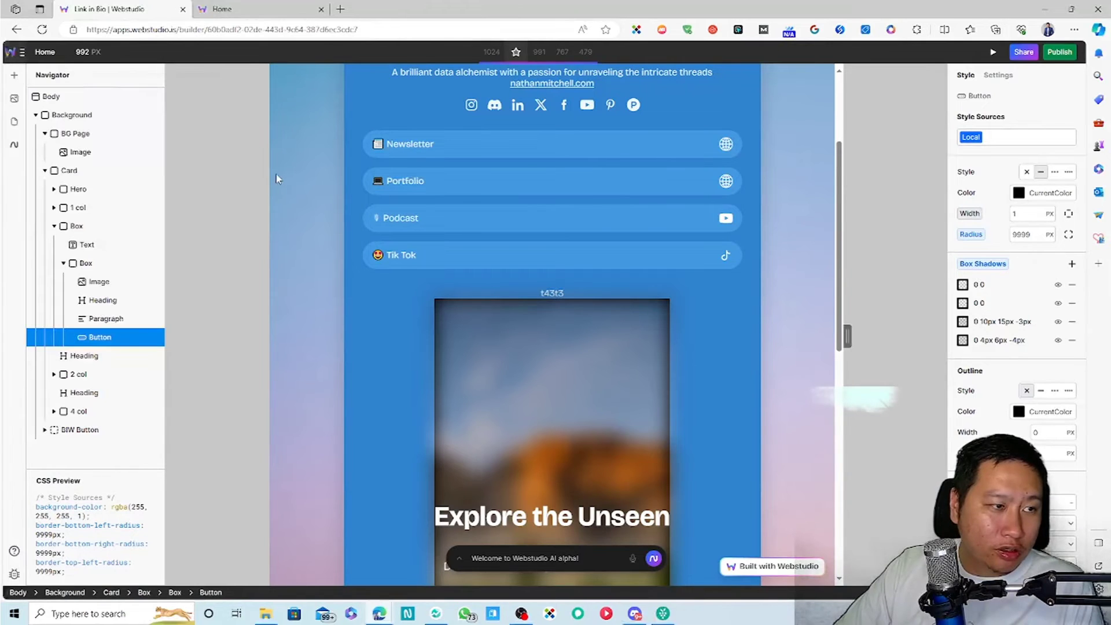
pyautogui.click(1060, 53)
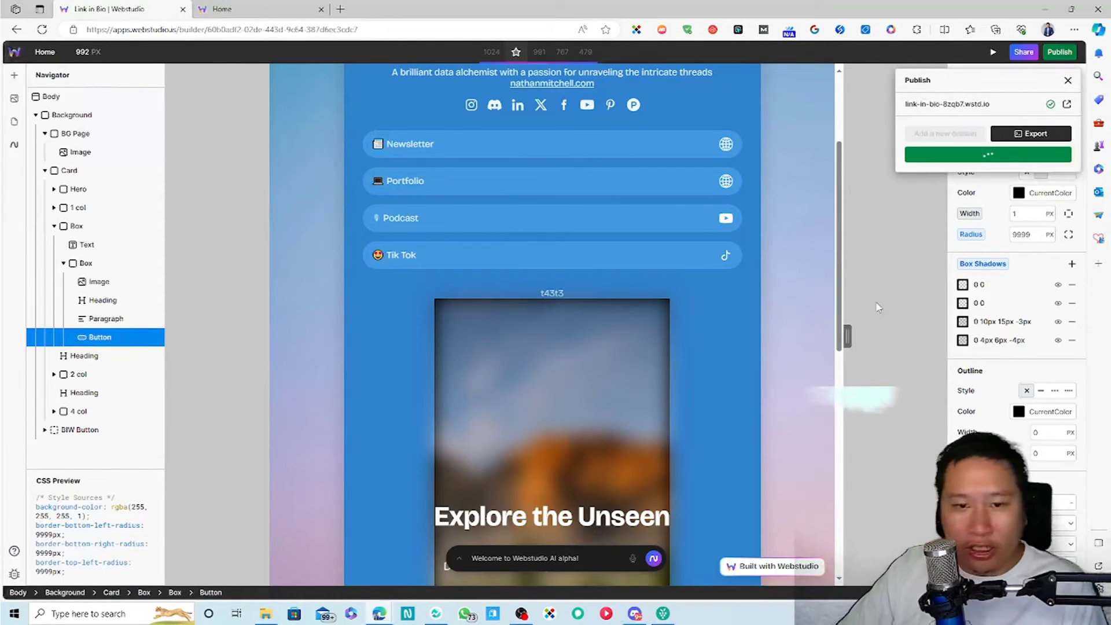
pyautogui.click(878, 306)
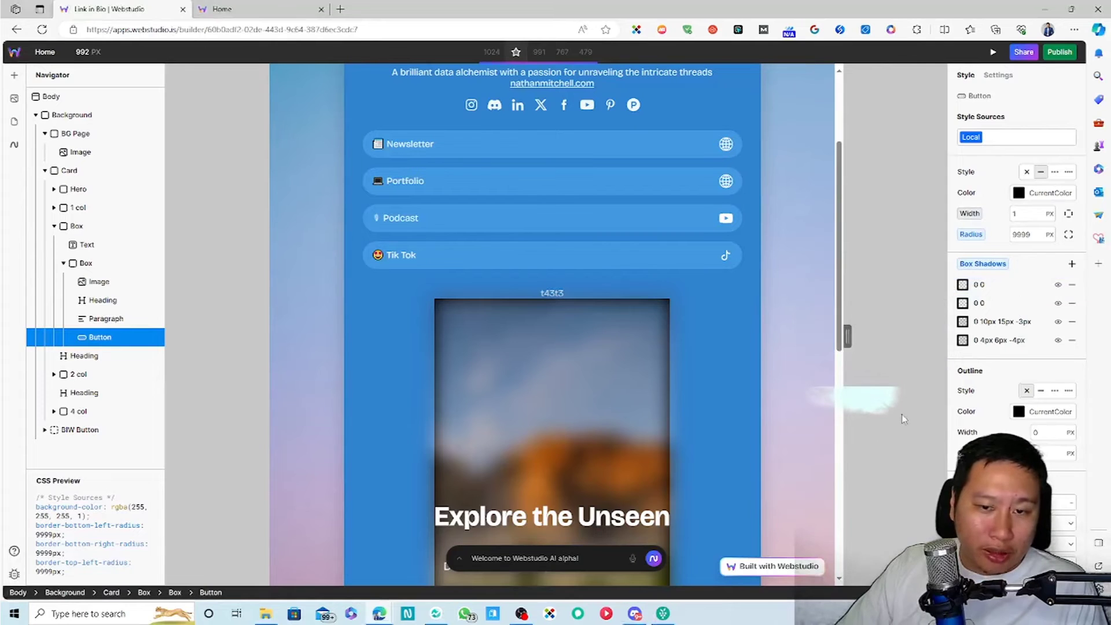
pyautogui.scroll(-2, 1003, 377)
pyautogui.scroll(5, 1003, 377)
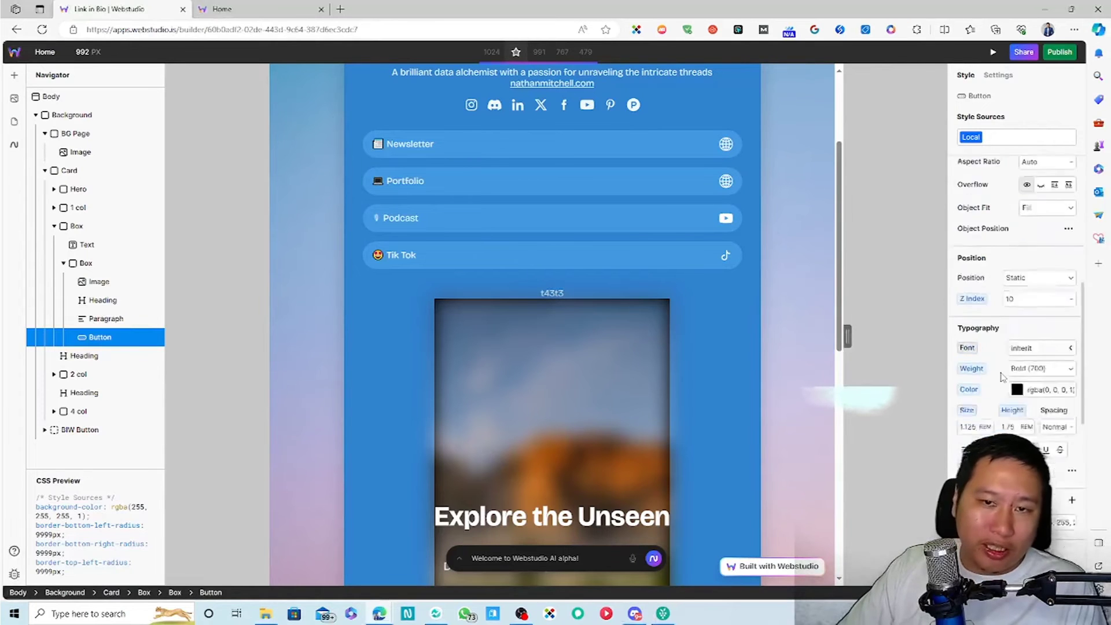
# Browse the library of addable components in the builder.
pyautogui.click(14, 74)
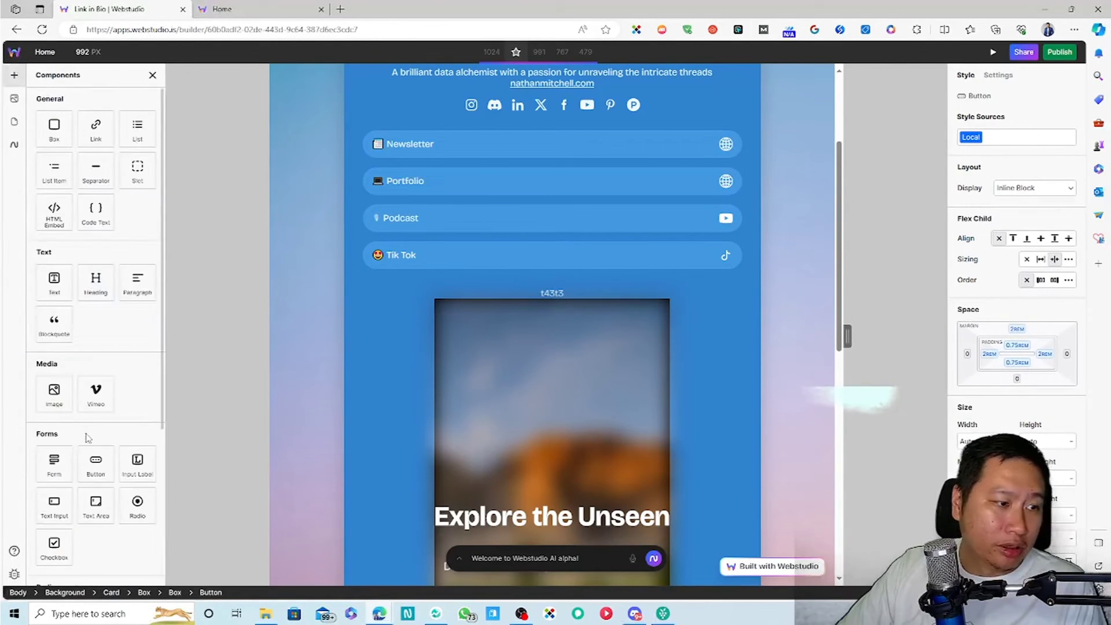
pyautogui.scroll(-4, 88, 435)
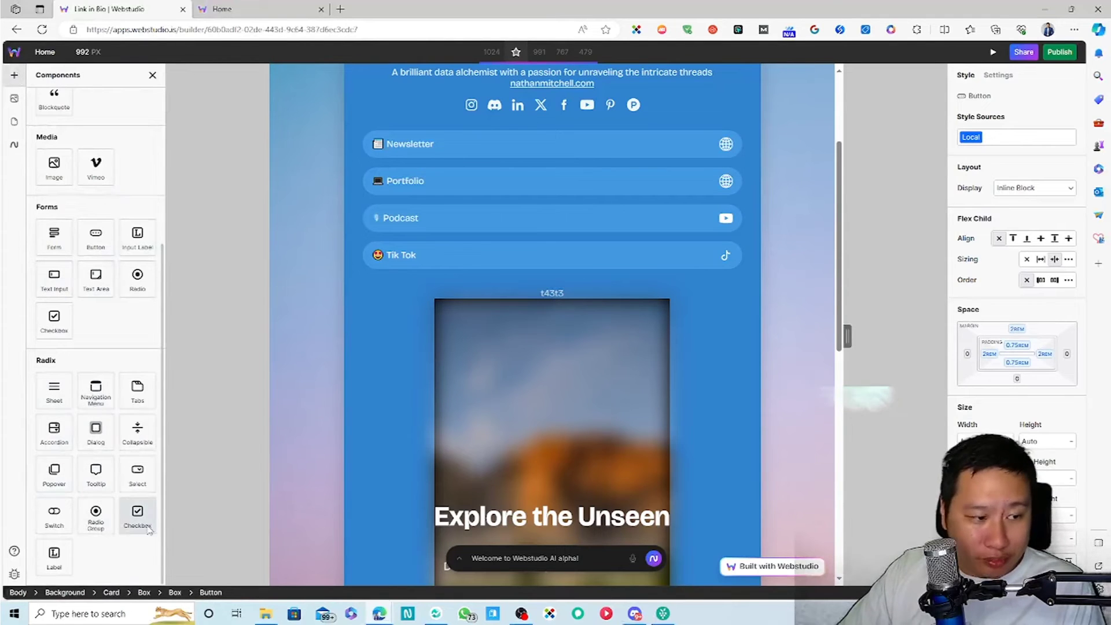
pyautogui.scroll(4, 89, 439)
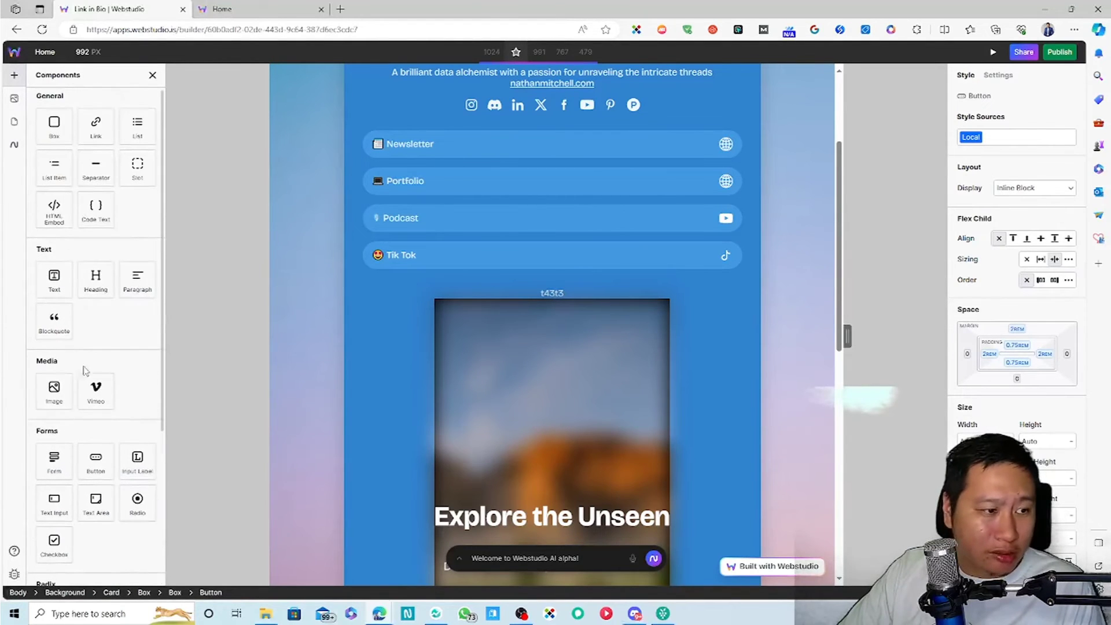
pyautogui.scroll(1, 87, 368)
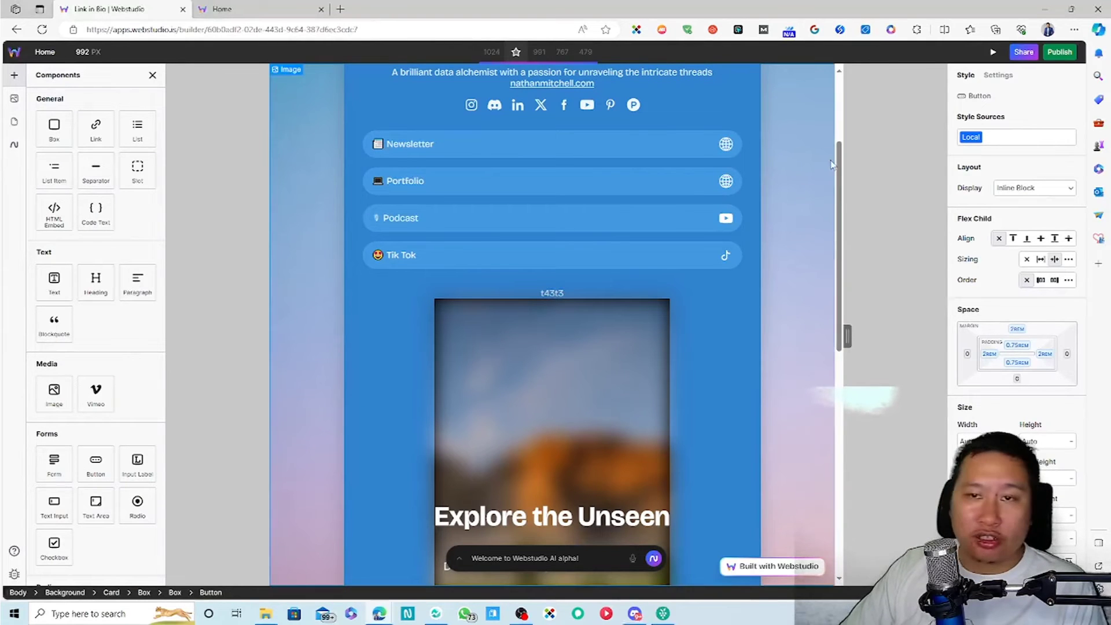
# Open the published link-in-bio-8zqb7.wstd.io site and scroll through its Explore the Unseen hero.
pyautogui.click(1059, 52)
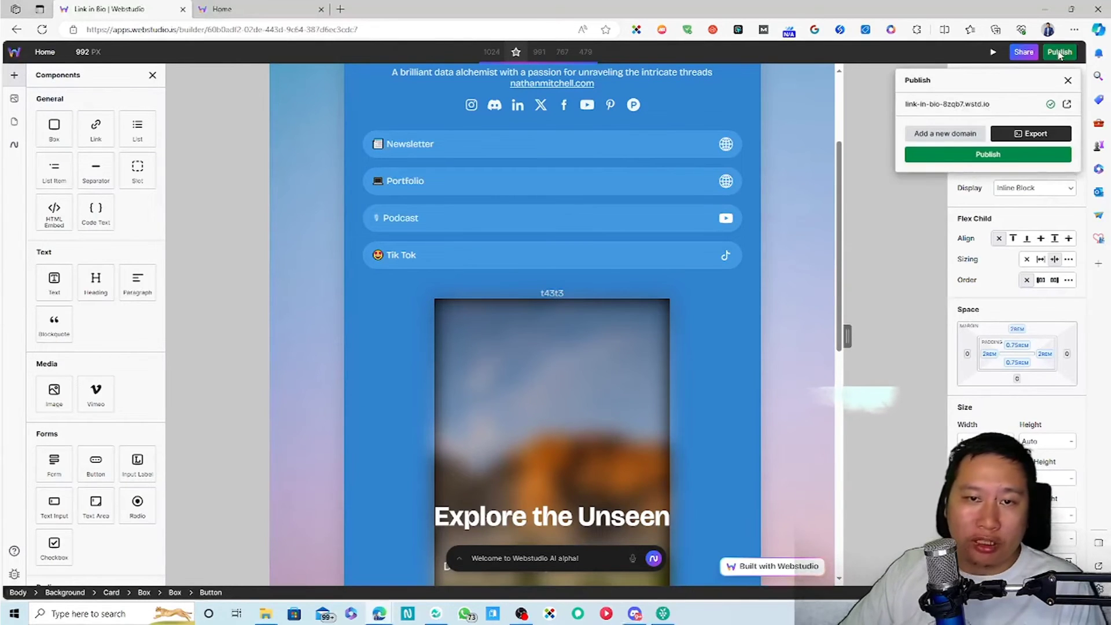
pyautogui.click(235, 7)
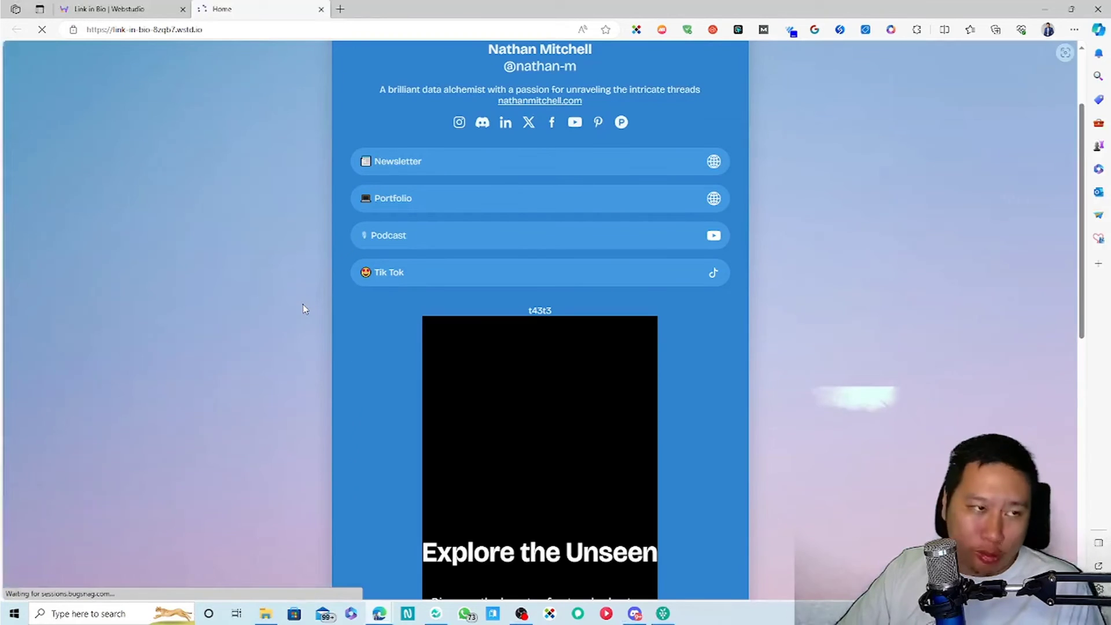
pyautogui.scroll(-4, 347, 388)
pyautogui.scroll(-3, 340, 398)
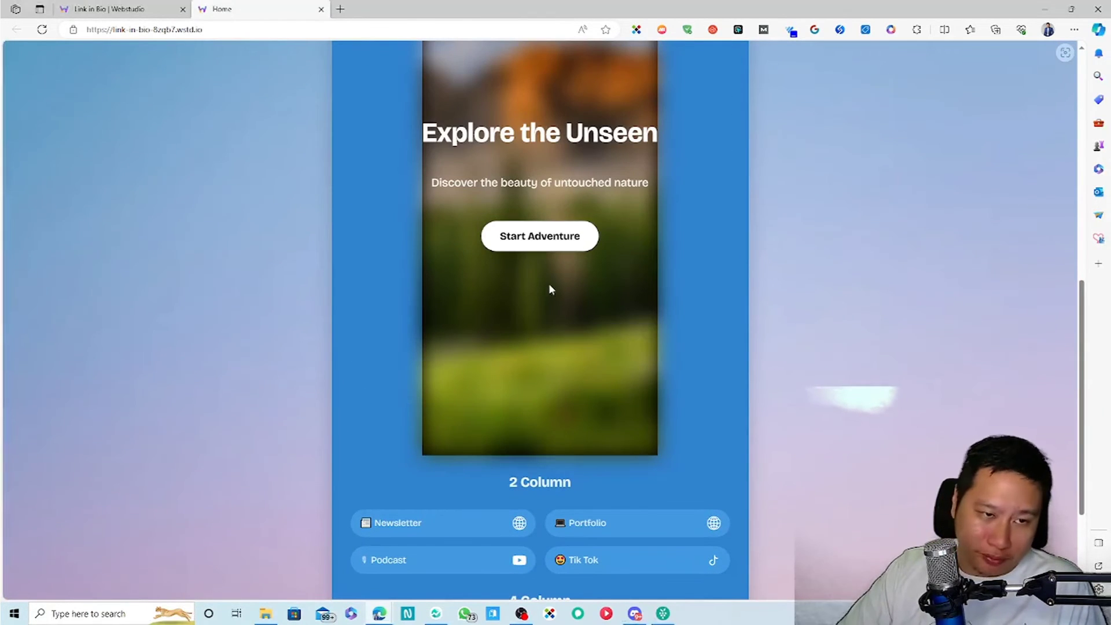
pyautogui.scroll(6, 581, 242)
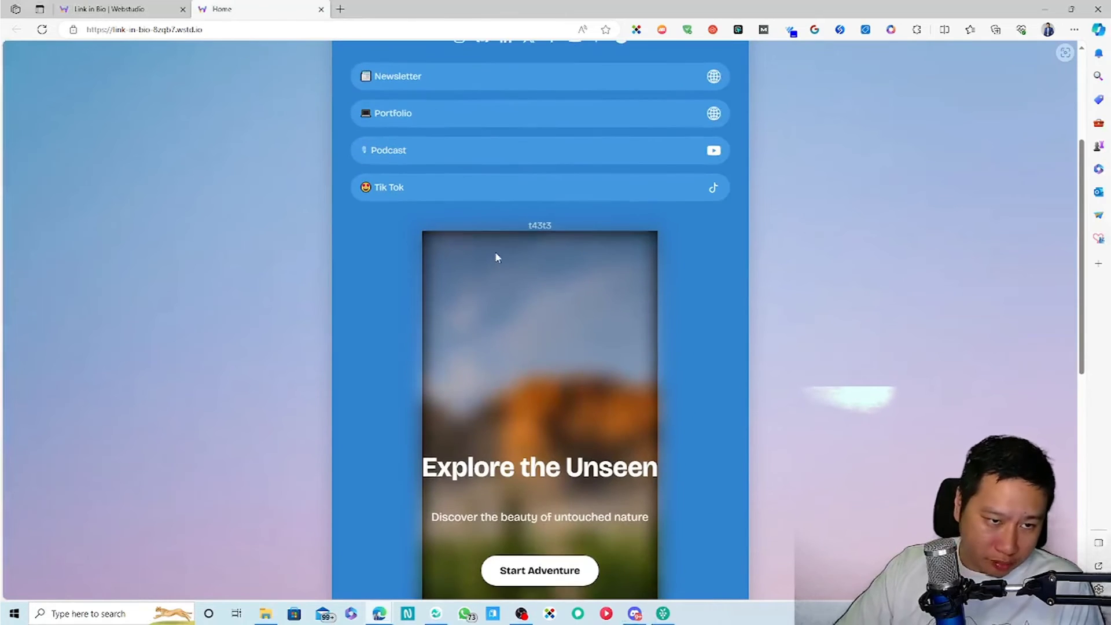
pyautogui.doubleClick(540, 226)
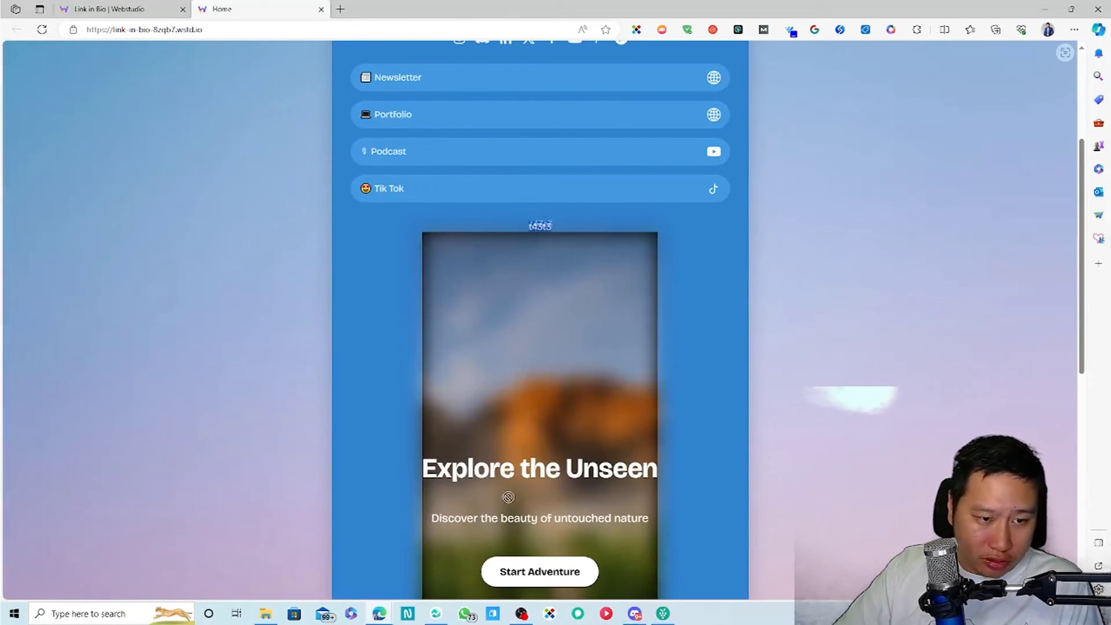
pyautogui.moveTo(540, 518); pyautogui.dragTo(579, 518)
pyautogui.scroll(-4, 578, 518)
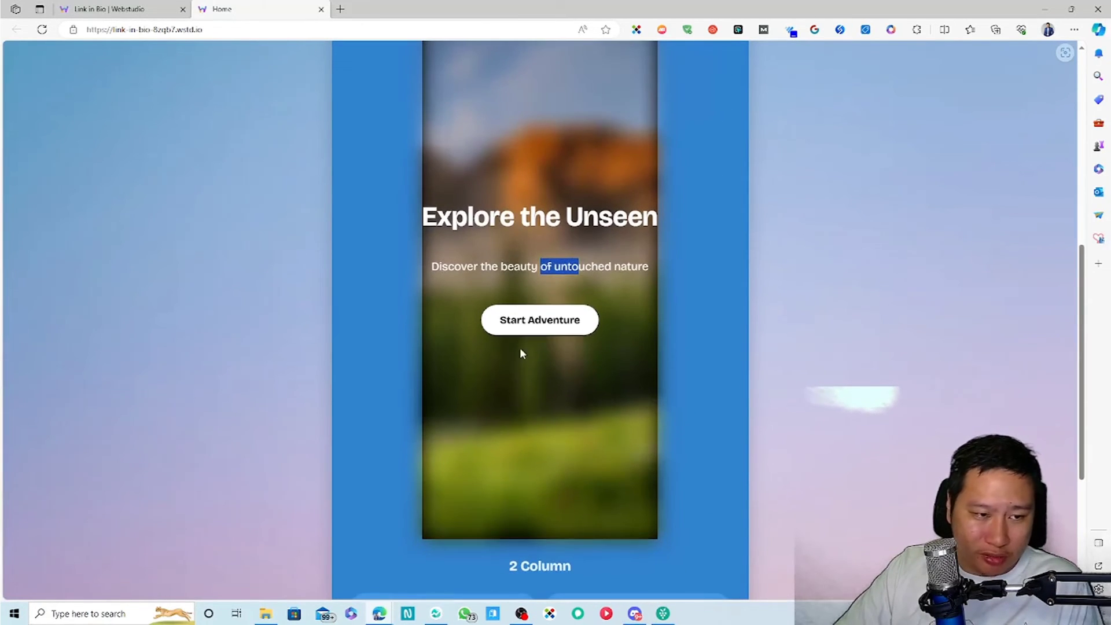
# Back in the builder, close the Publish popover and show the AI assistant's previous prompts.
pyautogui.click(122, 5)
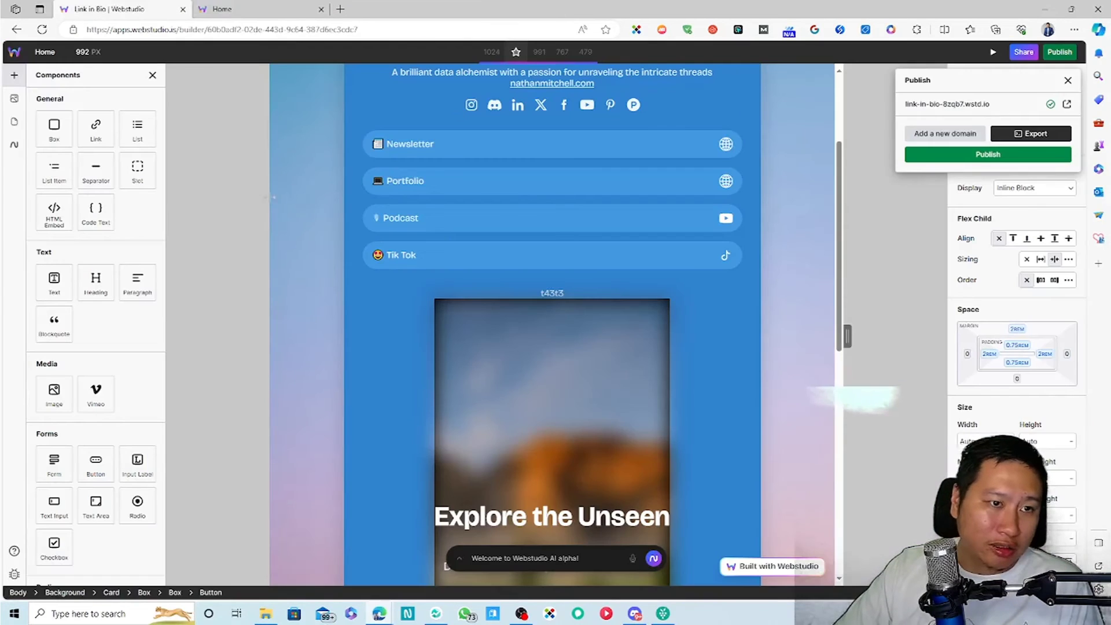
pyautogui.click(266, 201)
pyautogui.click(242, 206)
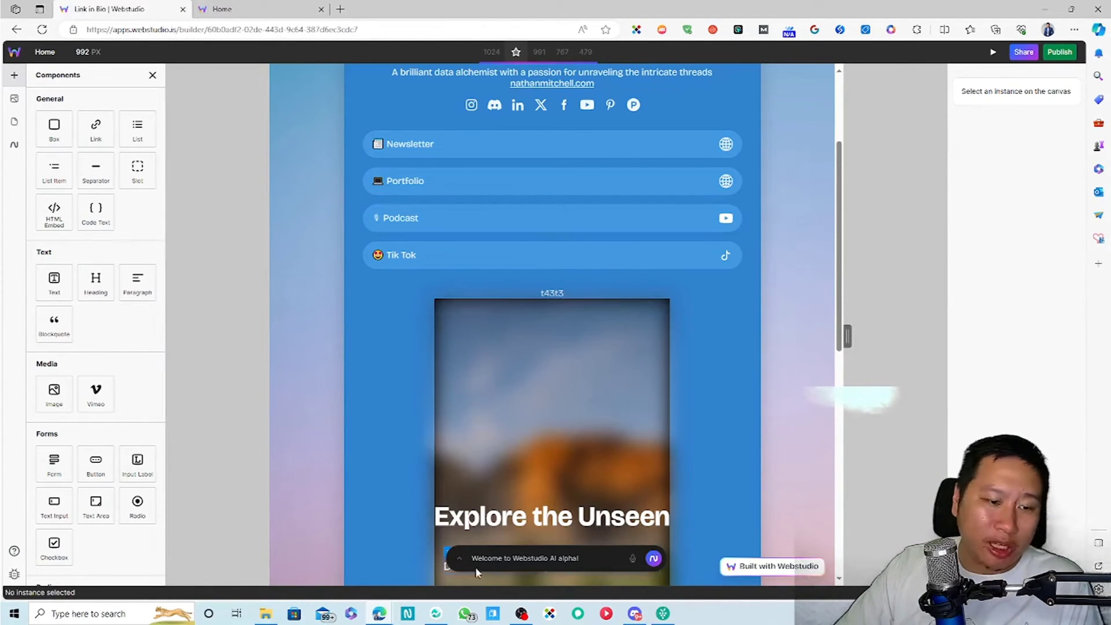
pyautogui.click(458, 559)
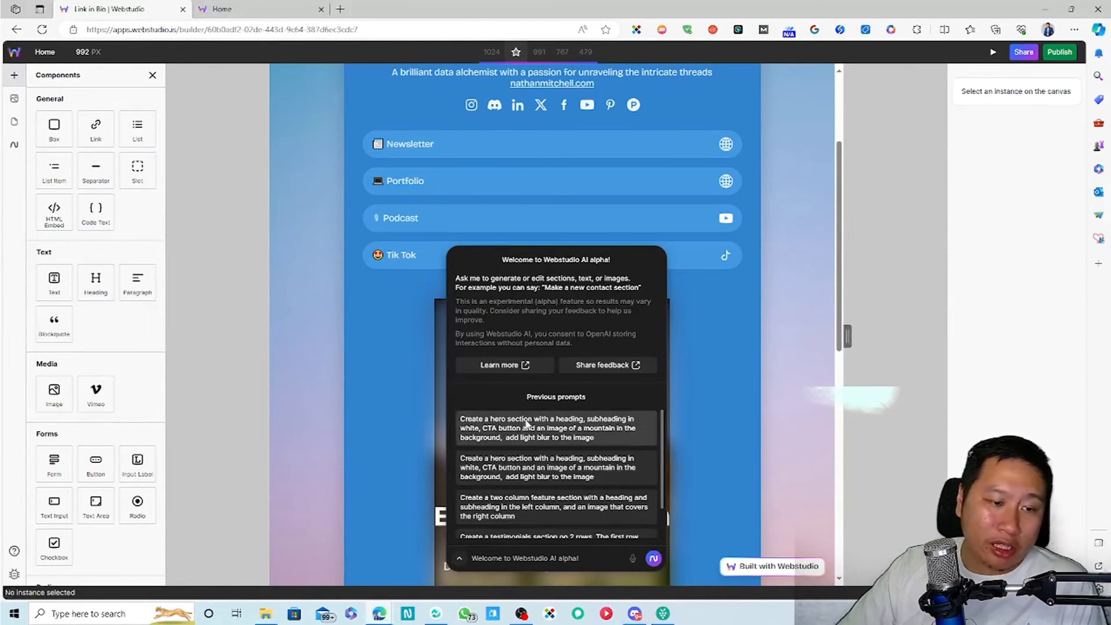
pyautogui.scroll(-1, 556, 428)
pyautogui.scroll(1, 542, 431)
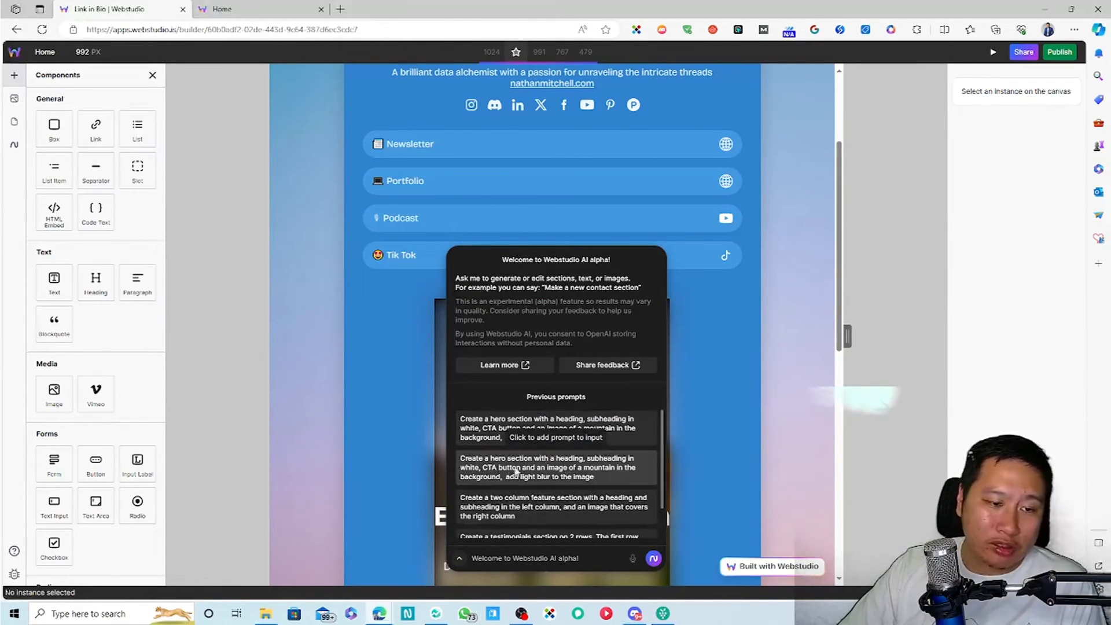
# Glance at the live site again, then open and close the builder's main menu twice.
pyautogui.click(250, 8)
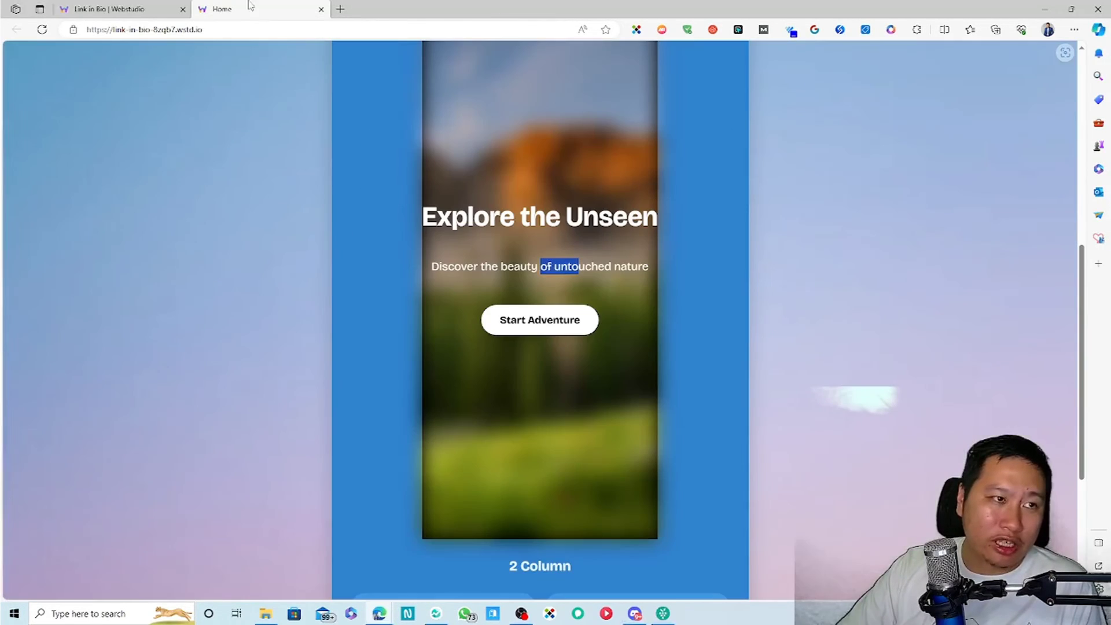
pyautogui.click(161, 7)
pyautogui.click(17, 53)
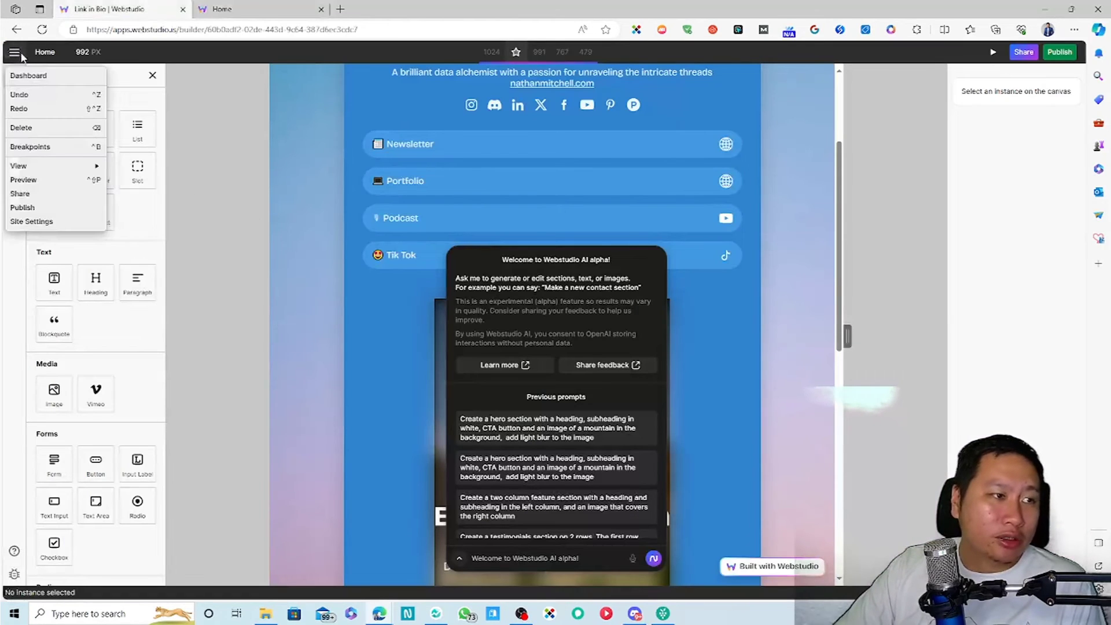
pyautogui.click(208, 132)
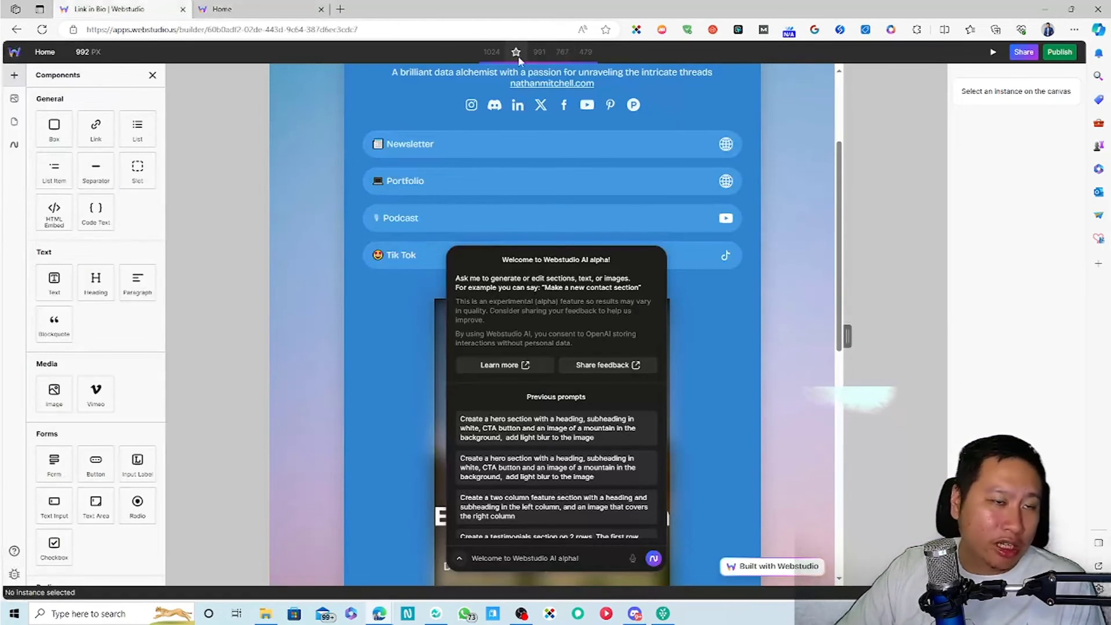
pyautogui.click(17, 54)
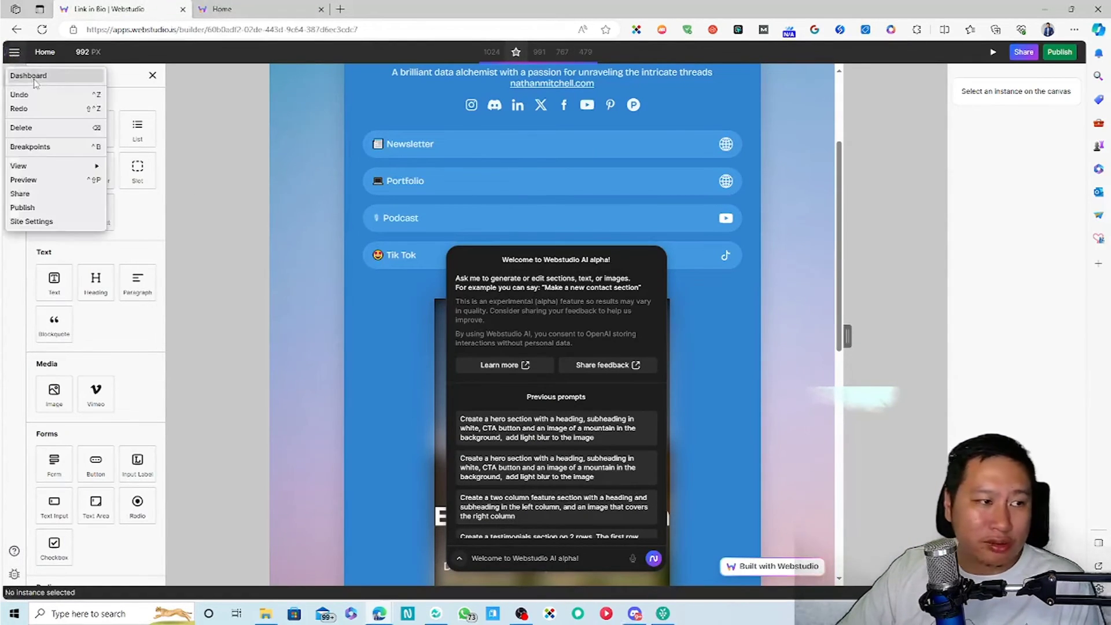
pyautogui.click(277, 219)
# Preview the page at the 991 and 479 mobile breakpoints and collapse the AI panel.
pyautogui.click(539, 52)
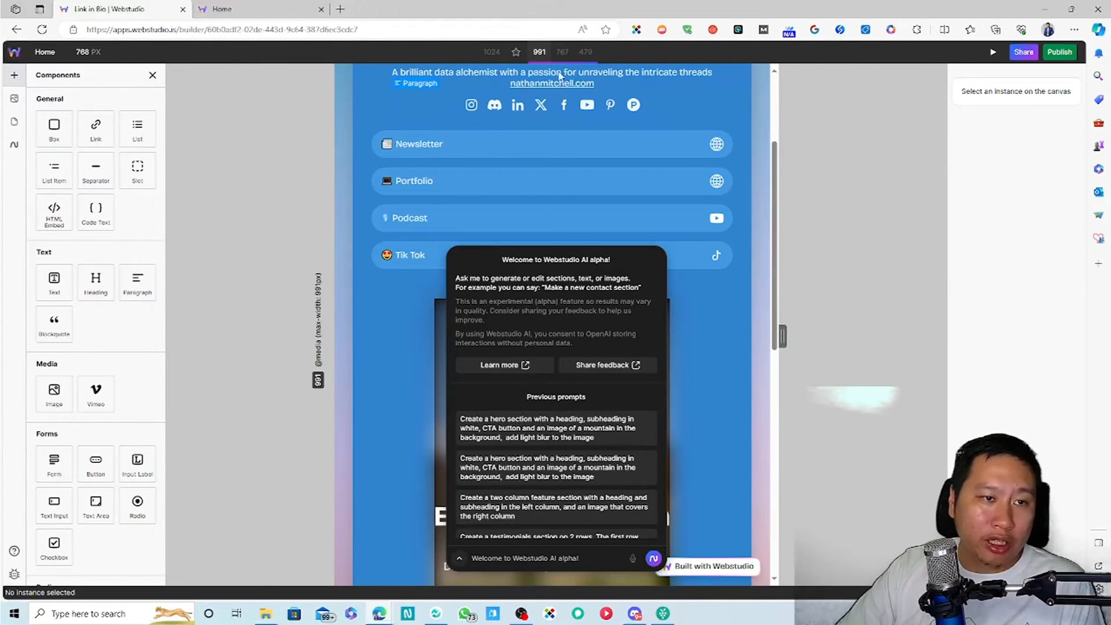
pyautogui.click(587, 52)
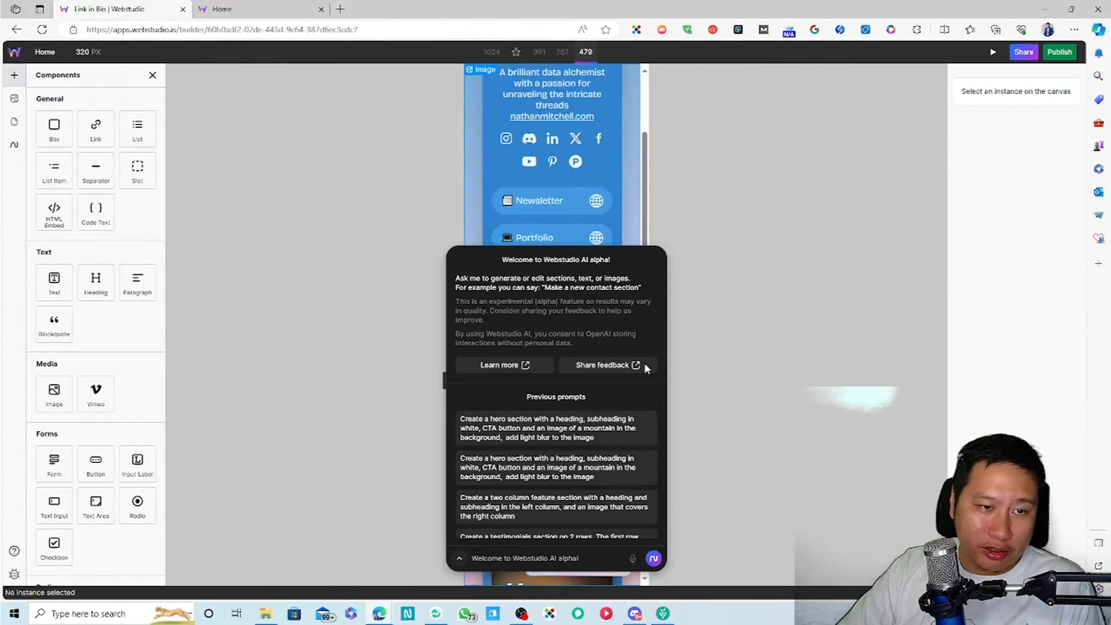
pyautogui.click(458, 560)
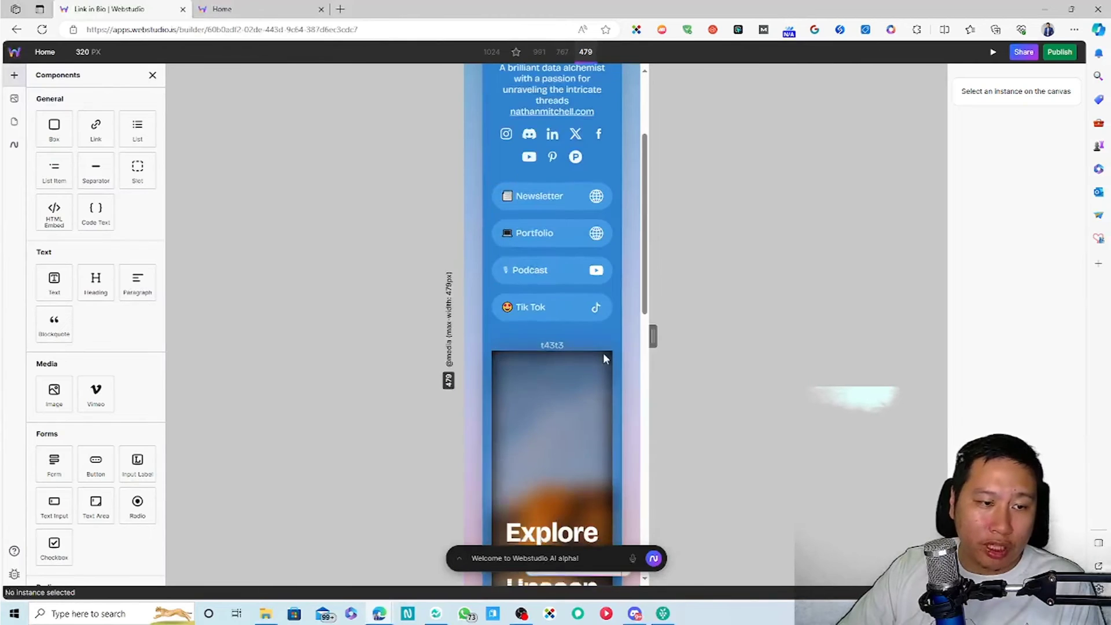
# Check the 1024 breakpoint, then go to the Webstudio projects dashboard.
pyautogui.scroll(-3, 579, 359)
pyautogui.scroll(5, 574, 351)
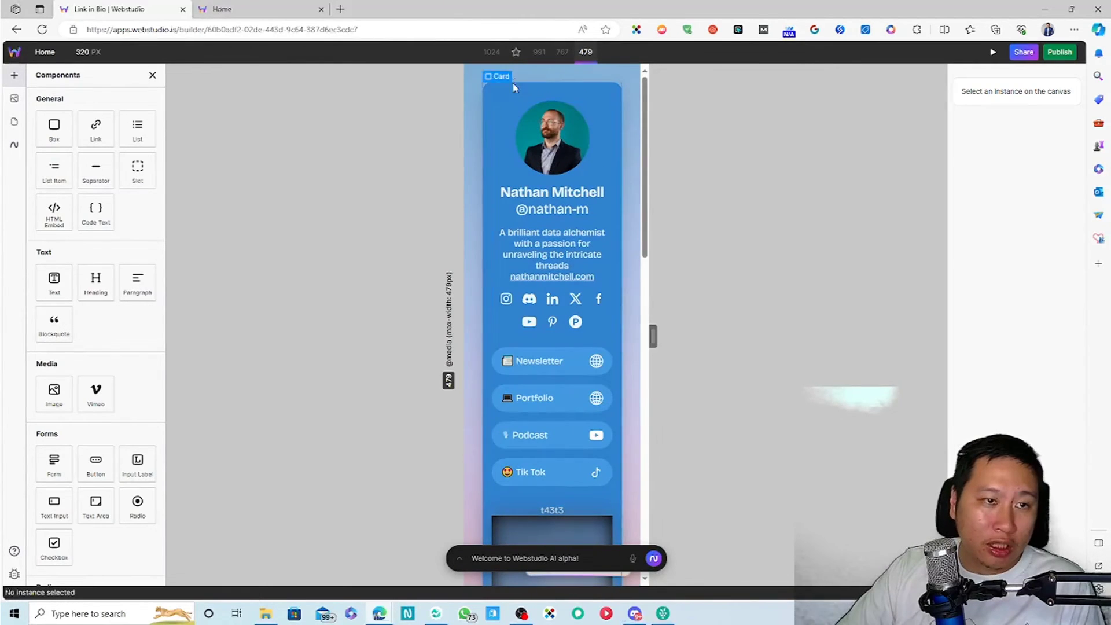
pyautogui.click(490, 54)
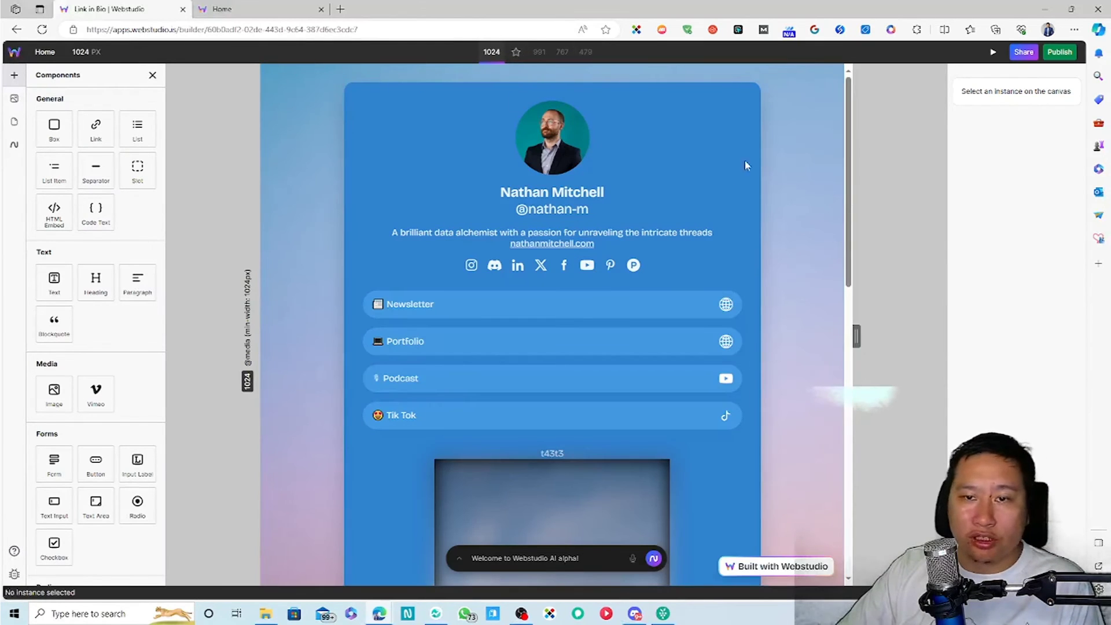
pyautogui.click(16, 52)
pyautogui.click(26, 77)
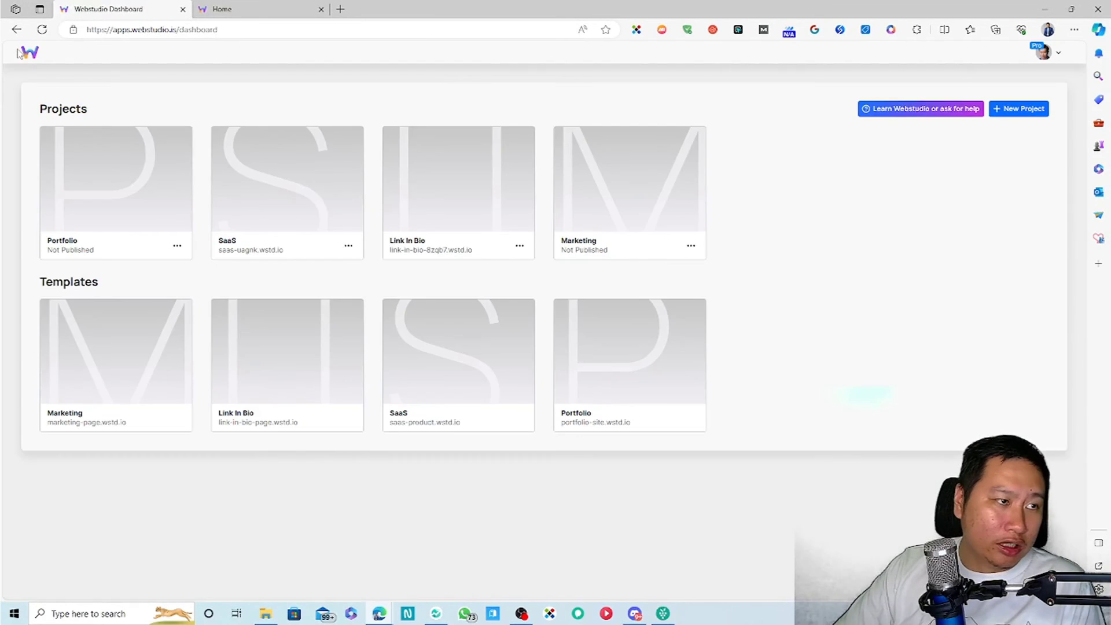
pyautogui.click(1059, 55)
pyautogui.click(800, 311)
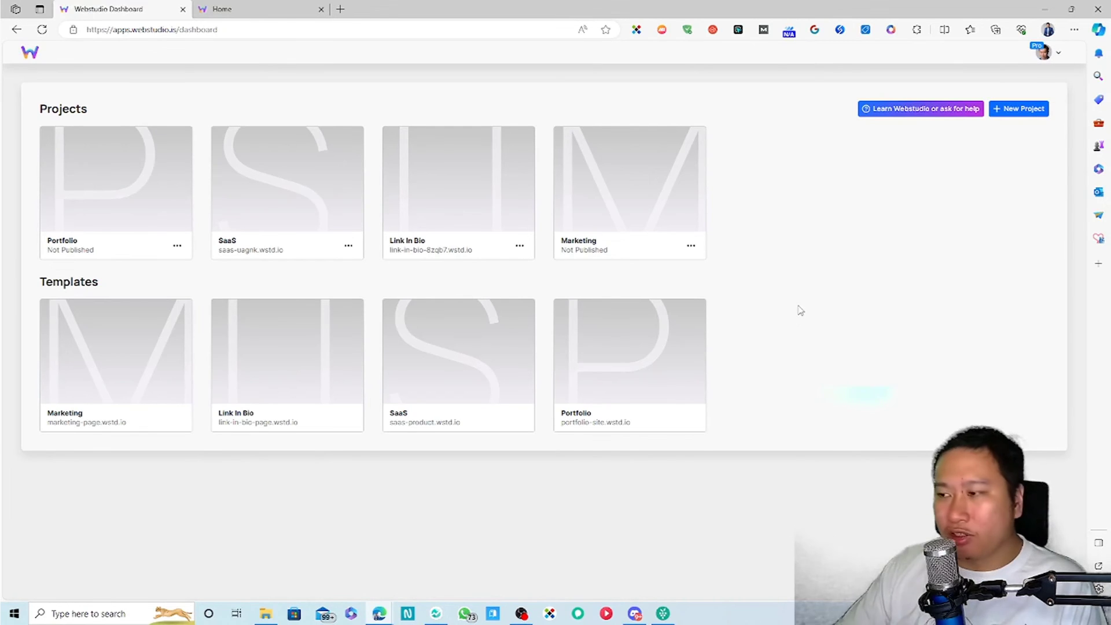